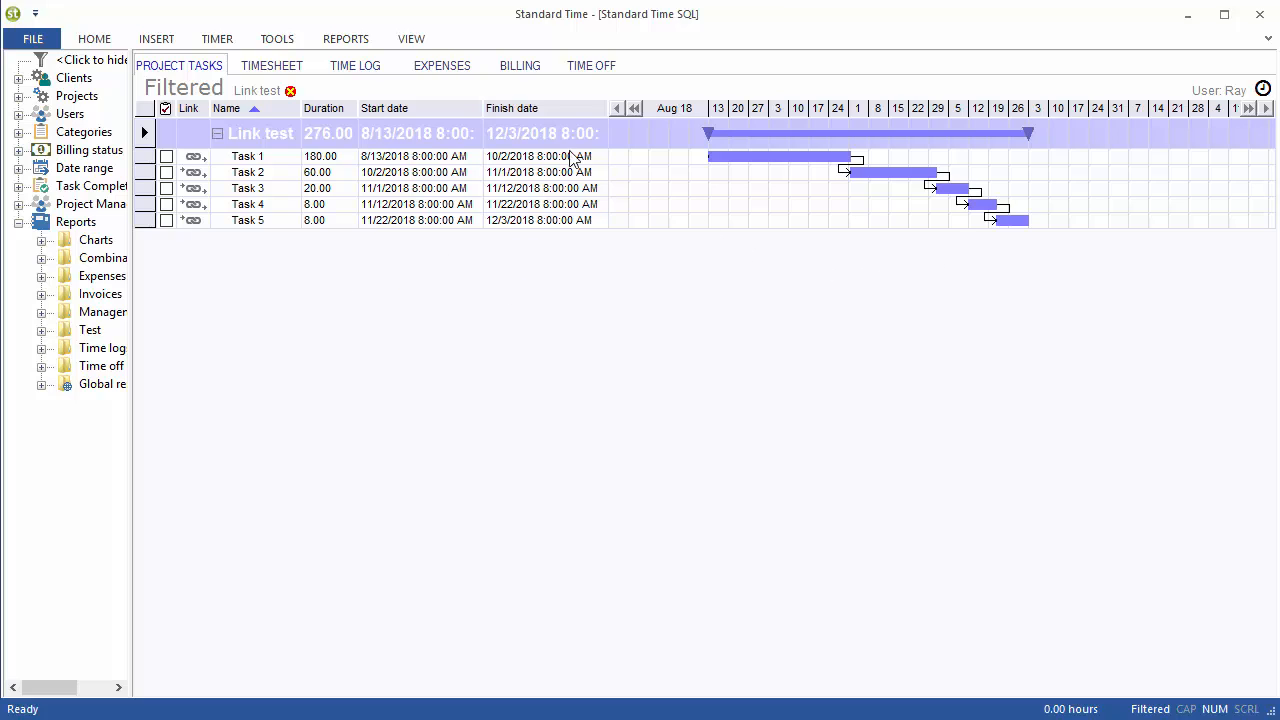
pyautogui.click(408, 44)
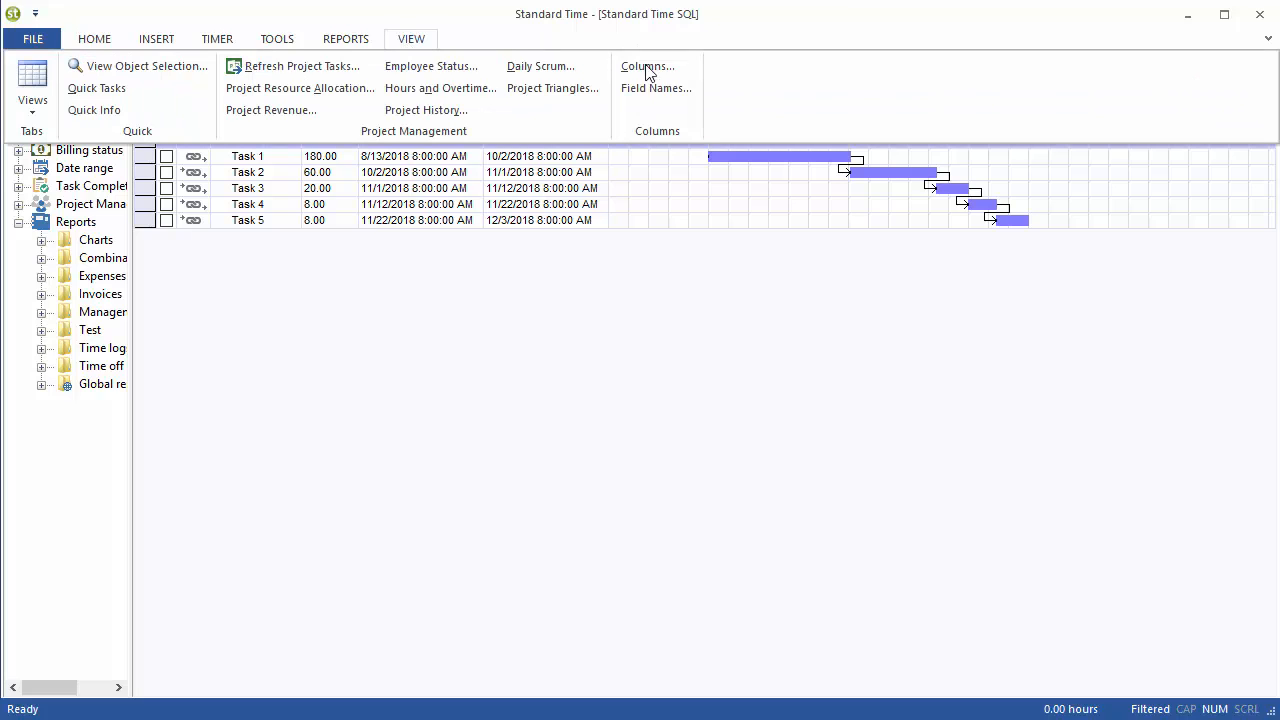
pyautogui.click(713, 34)
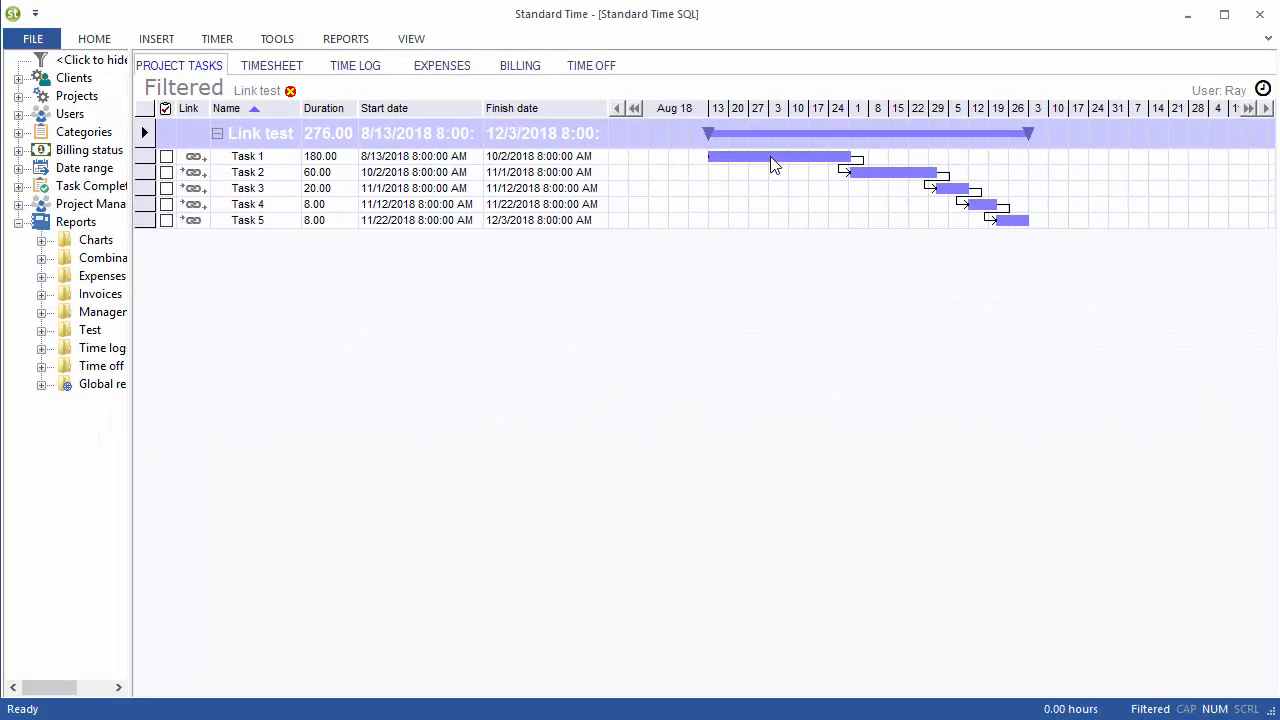
# Move Task 1's bar along the Gantt chart with its links in place and return it to an 8/13/2018 start.
pyautogui.moveTo(770, 165)
pyautogui.mouseDown()
pyautogui.moveTo(1027, 166)
pyautogui.moveTo(751, 166)
pyautogui.moveTo(765, 162)
pyautogui.mouseUp()
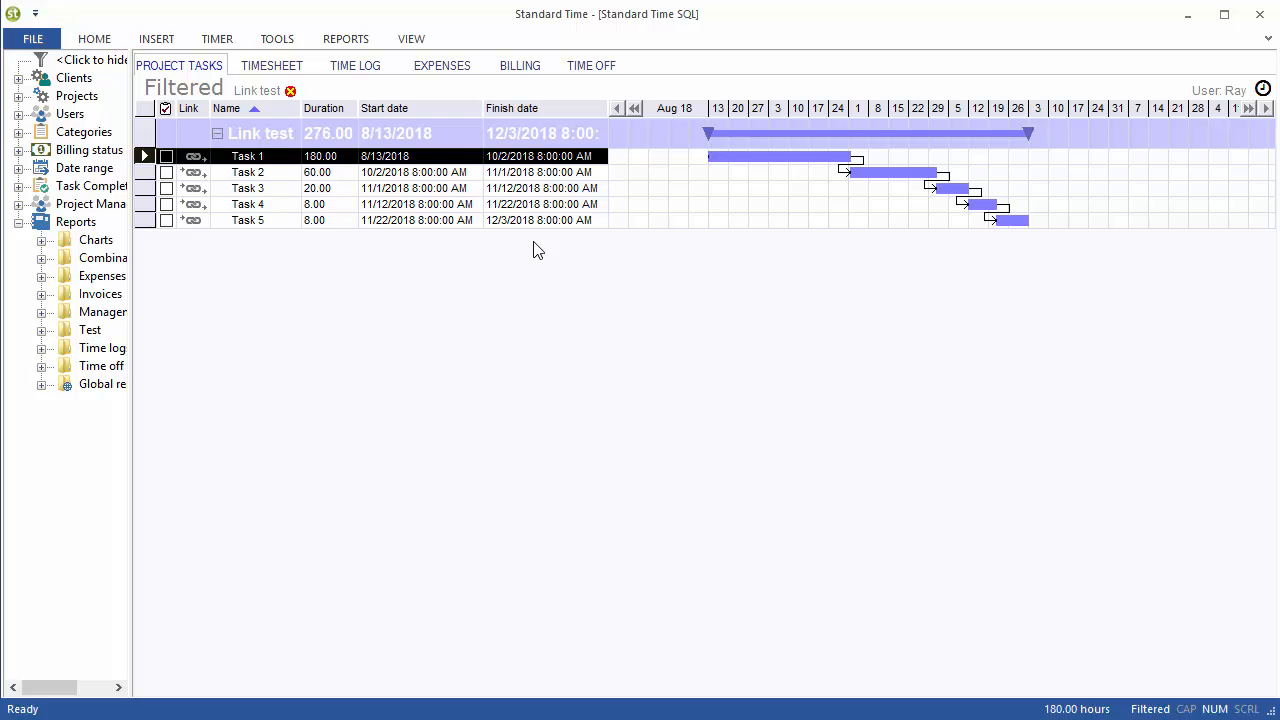
# Examine Task 2's Finish Date options (Not calculated, Calculated from Start Date, Calculated from Start Date and Duration) and leave the task without saving.
pyautogui.doubleClick(273, 177)
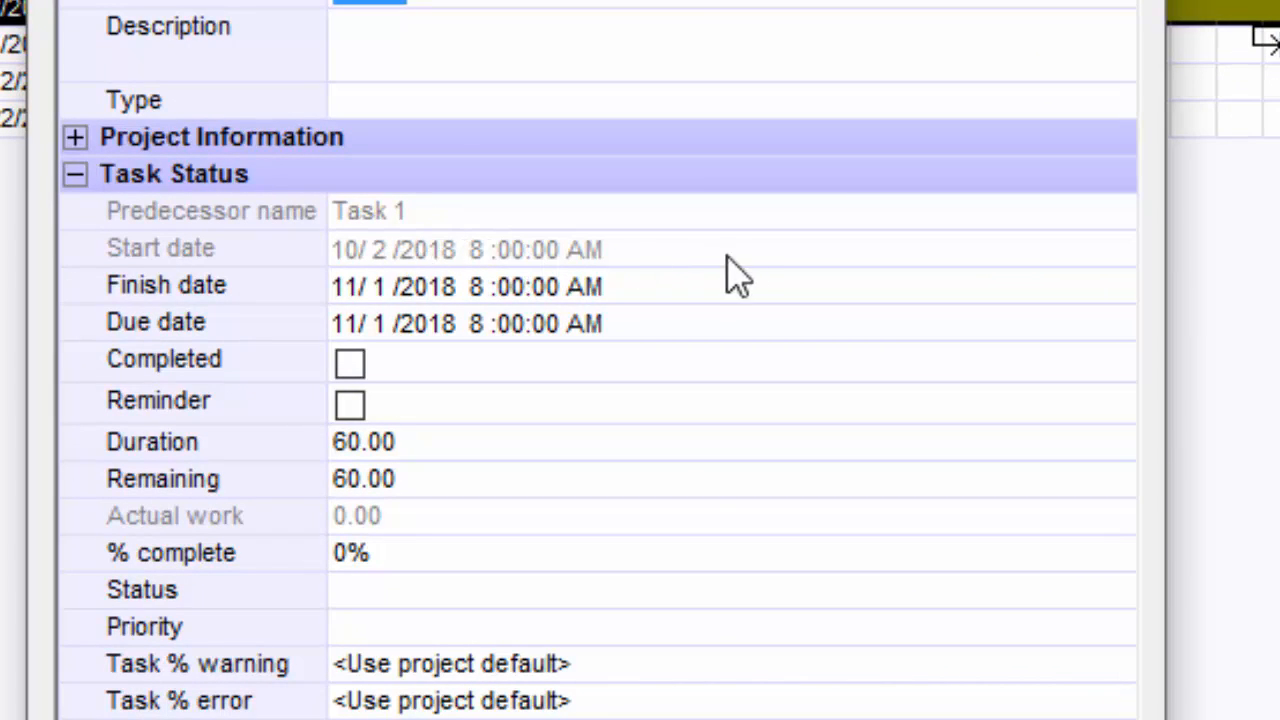
pyautogui.click(692, 288)
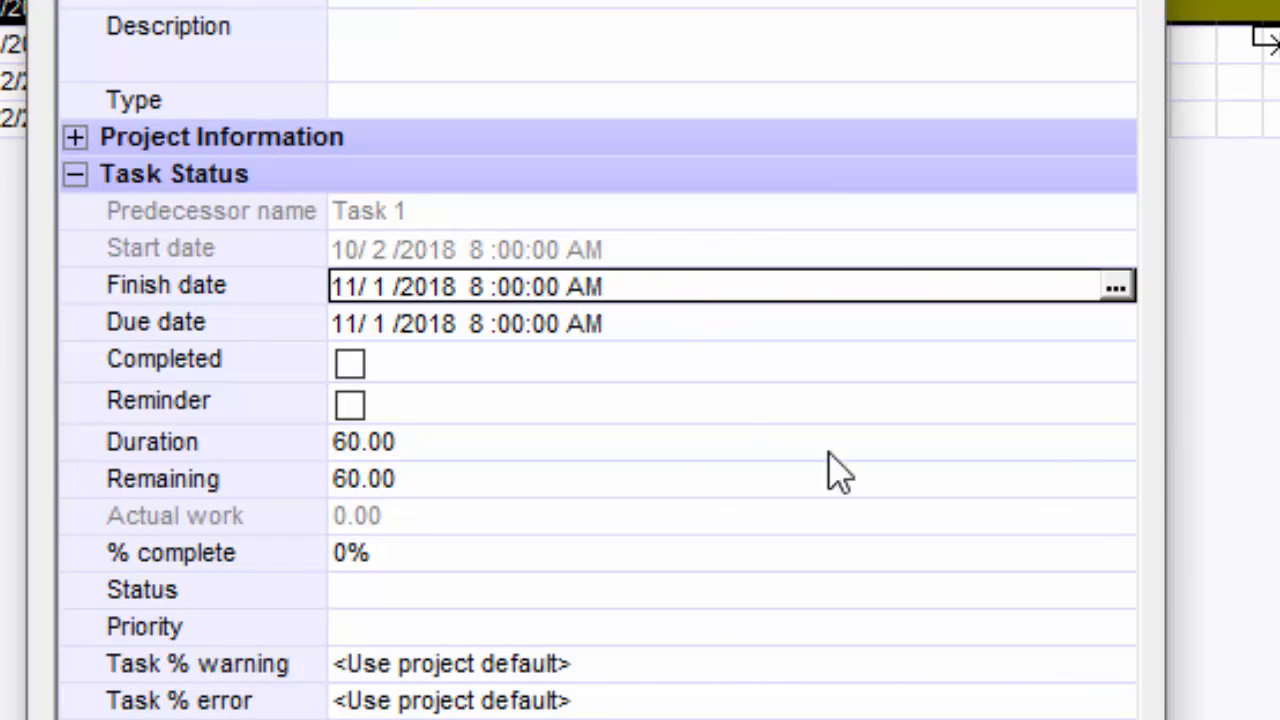
pyautogui.click(1115, 288)
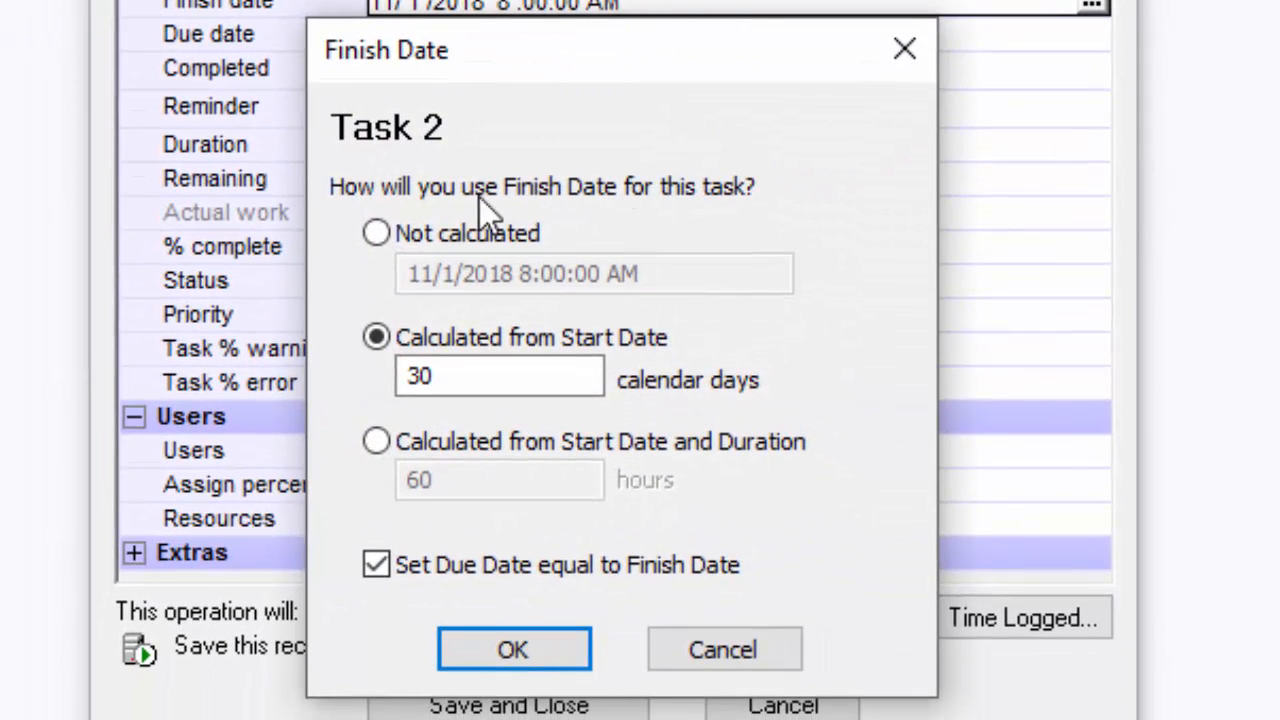
pyautogui.click(483, 230)
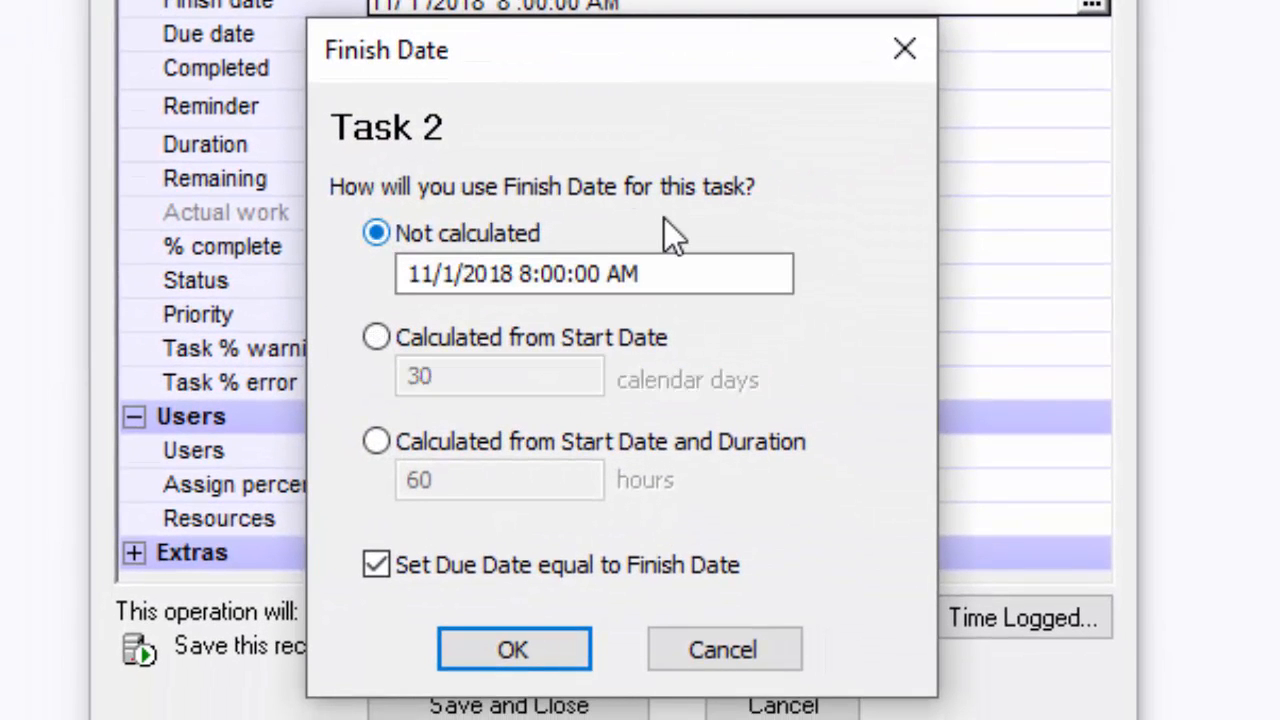
pyautogui.click(428, 333)
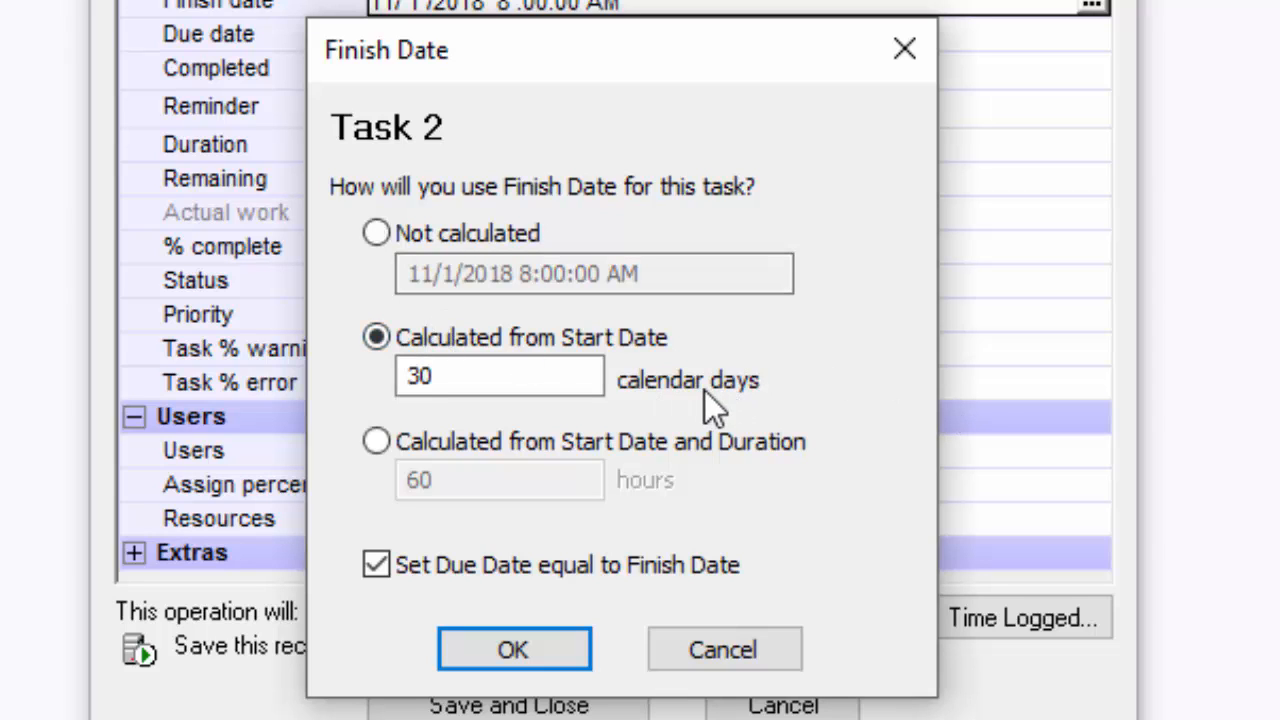
pyautogui.click(545, 440)
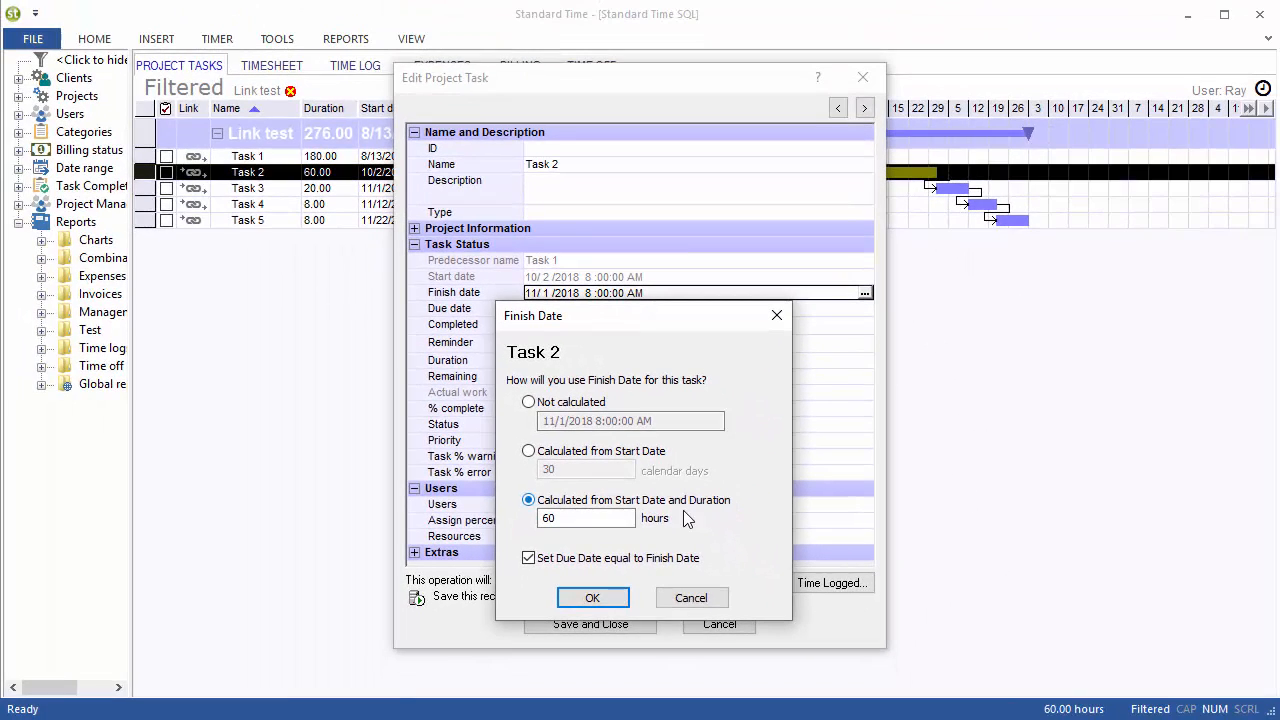
pyautogui.click(547, 451)
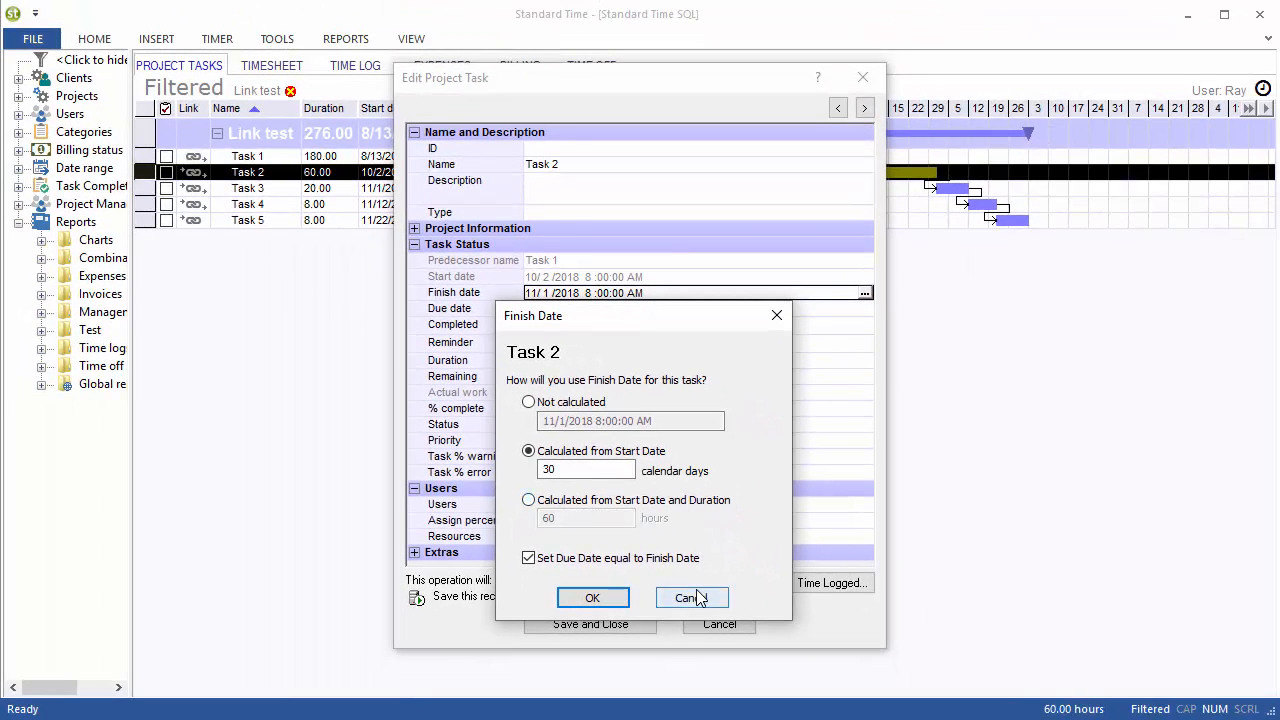
pyautogui.click(688, 598)
pyautogui.click(708, 625)
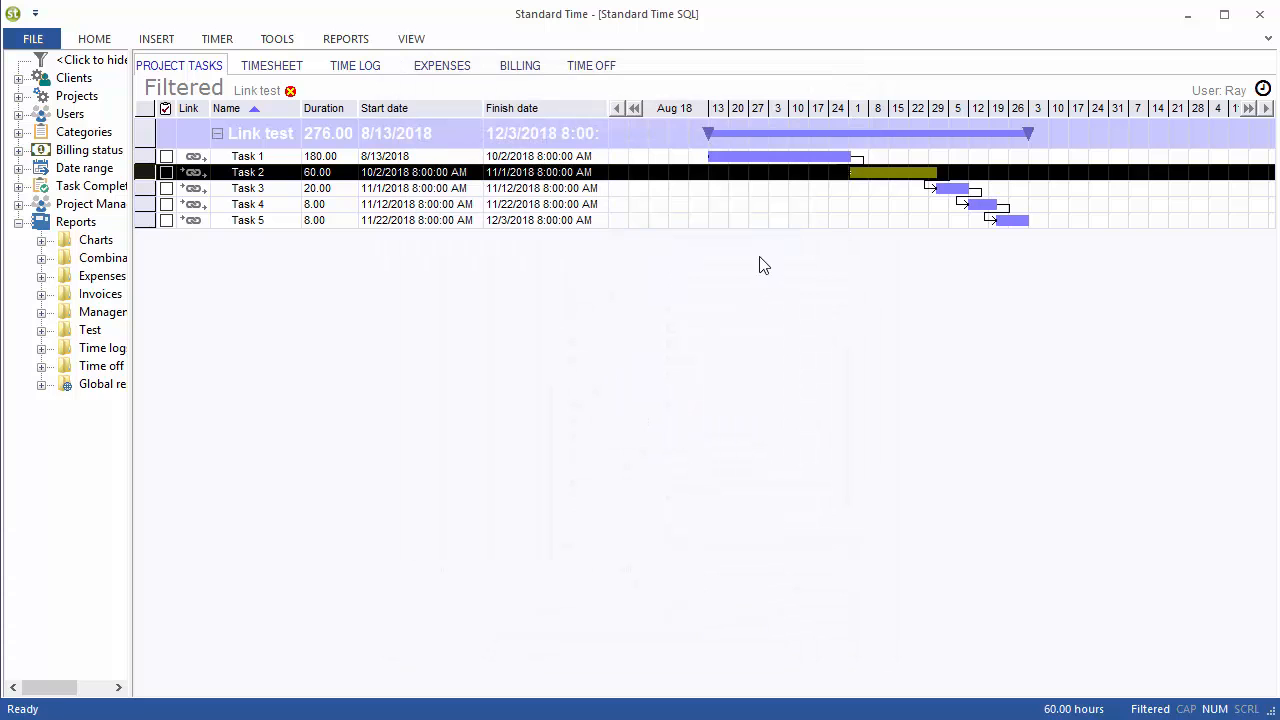
# Move Task 1's bar on the Gantt chart again and bring it back to 8/13/2018.
pyautogui.moveTo(771, 157)
pyautogui.mouseDown()
pyautogui.moveTo(851, 157)
pyautogui.moveTo(768, 161)
pyautogui.mouseUp()
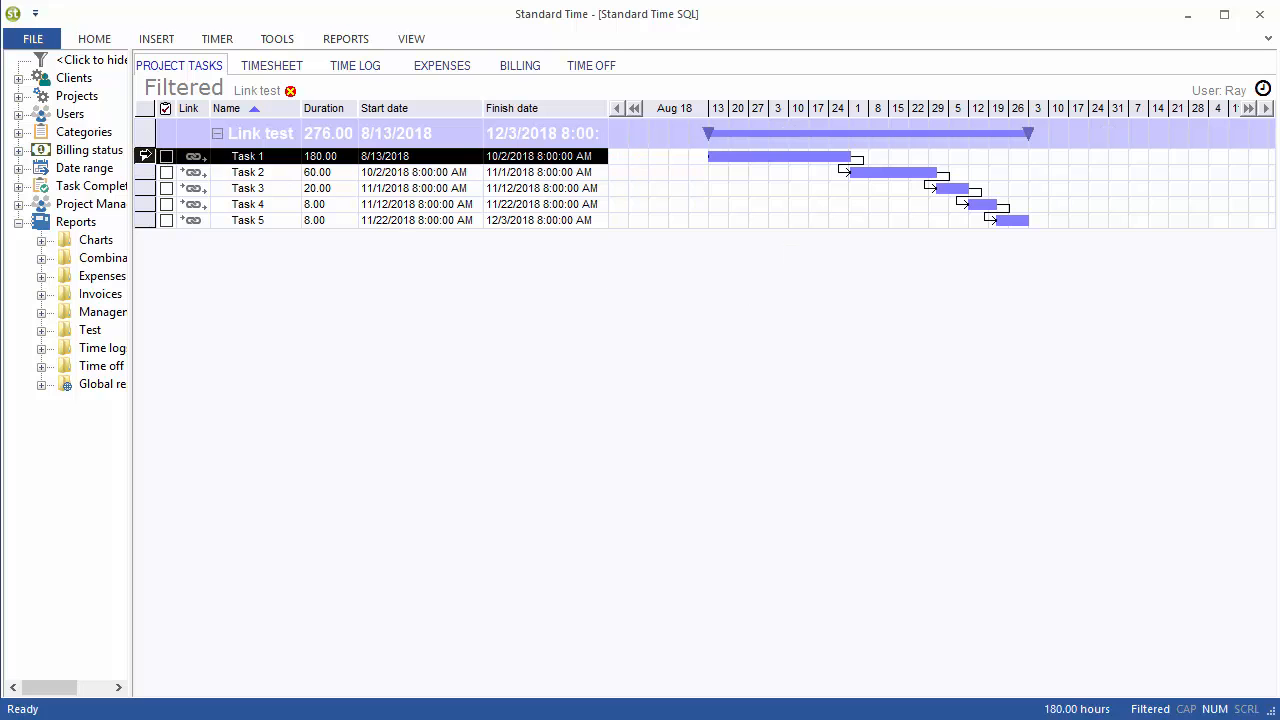
# Unlink Task 1 through Task 5 from each other.
pyautogui.moveTo(146, 156); pyautogui.dragTo(127, 229)
pyautogui.rightClick(143, 200)
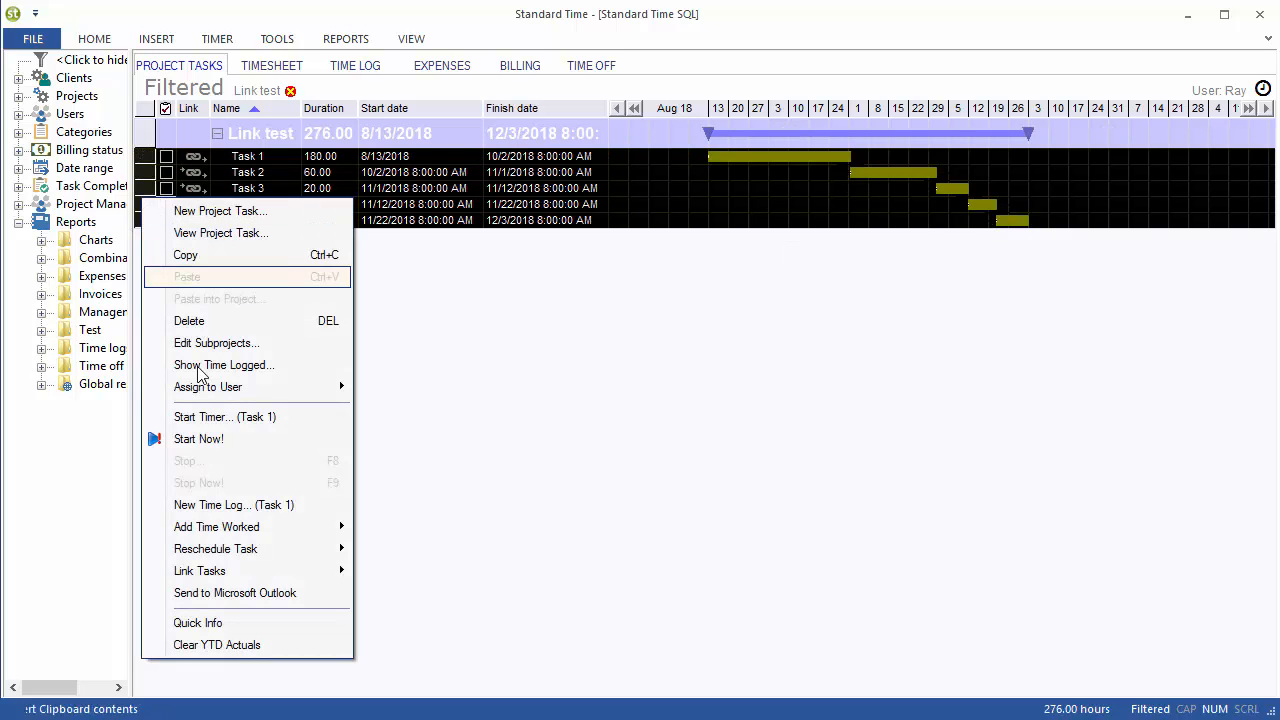
pyautogui.moveTo(330, 571)
pyautogui.click(445, 594)
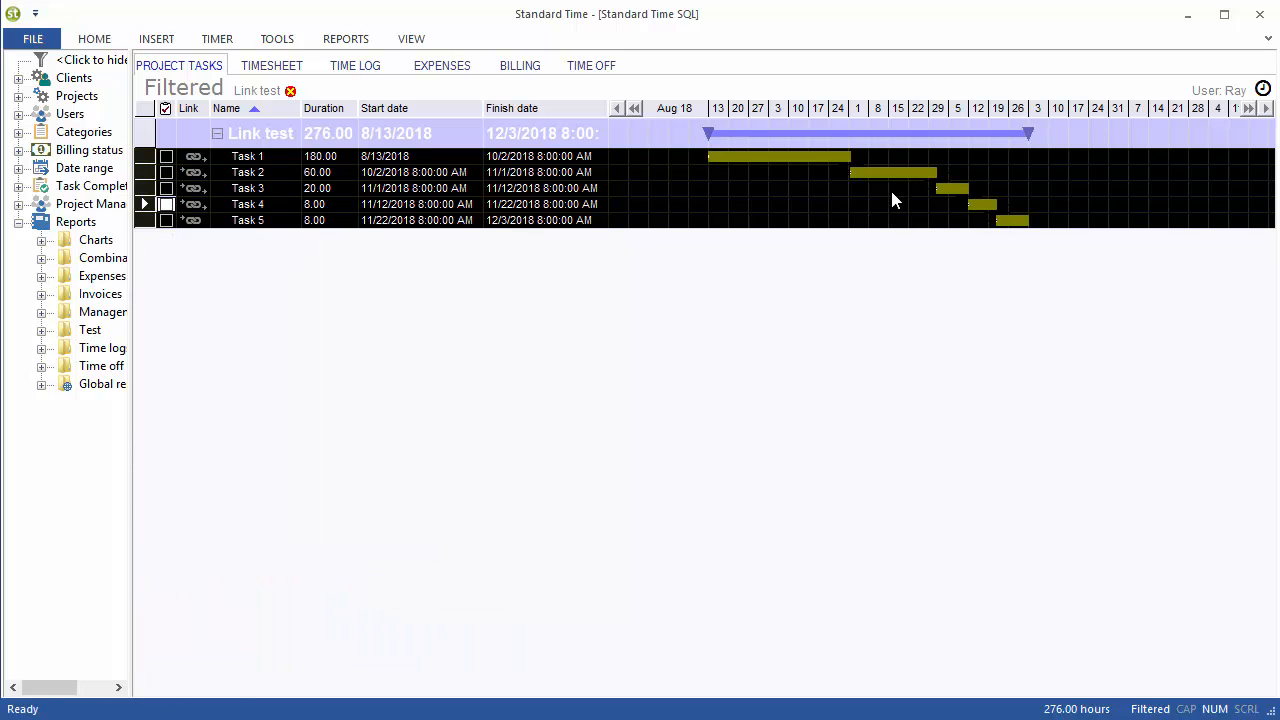
# Reposition the unlinked bars to start Task 1 on 8/27/2018, Task 2 on 8/6/2018, Task 3 on 12/9/2018, Task 4 on 10/8/2018, Task 5 on 11/4/2018.
pyautogui.moveTo(891, 180); pyautogui.dragTo(728, 183)
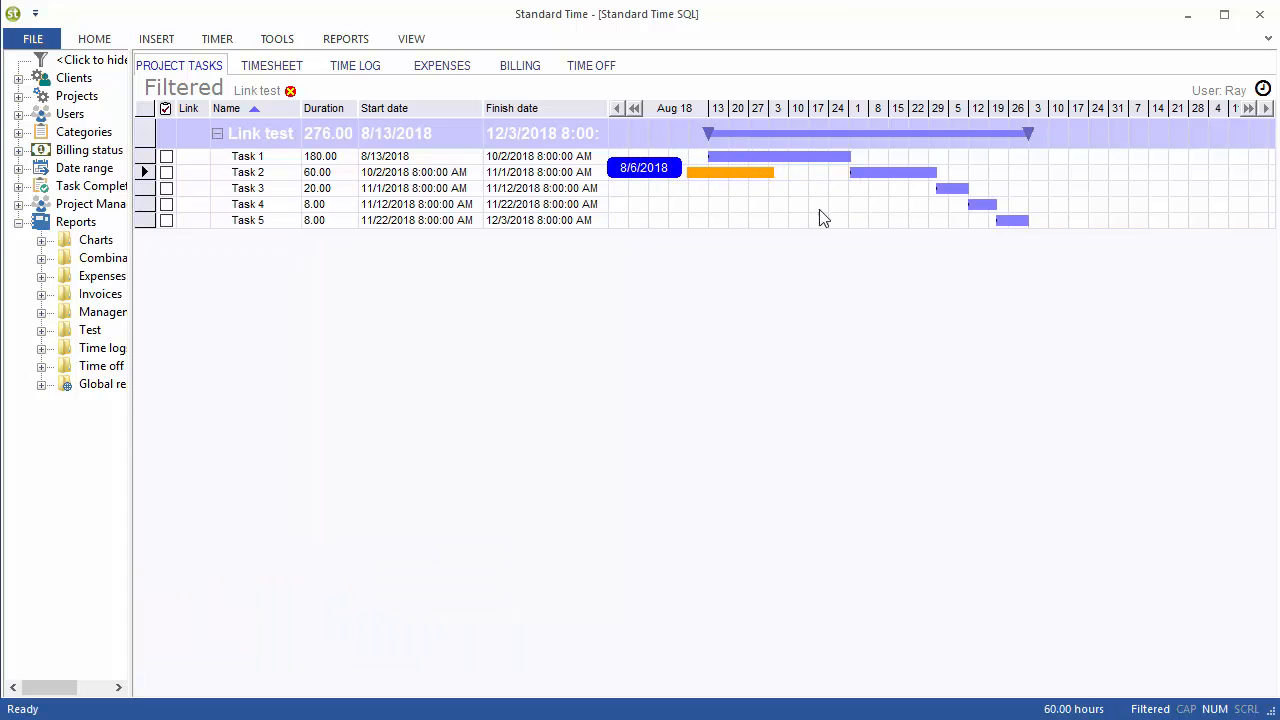
pyautogui.moveTo(955, 190); pyautogui.dragTo(1070, 213)
pyautogui.moveTo(978, 208); pyautogui.dragTo(904, 384)
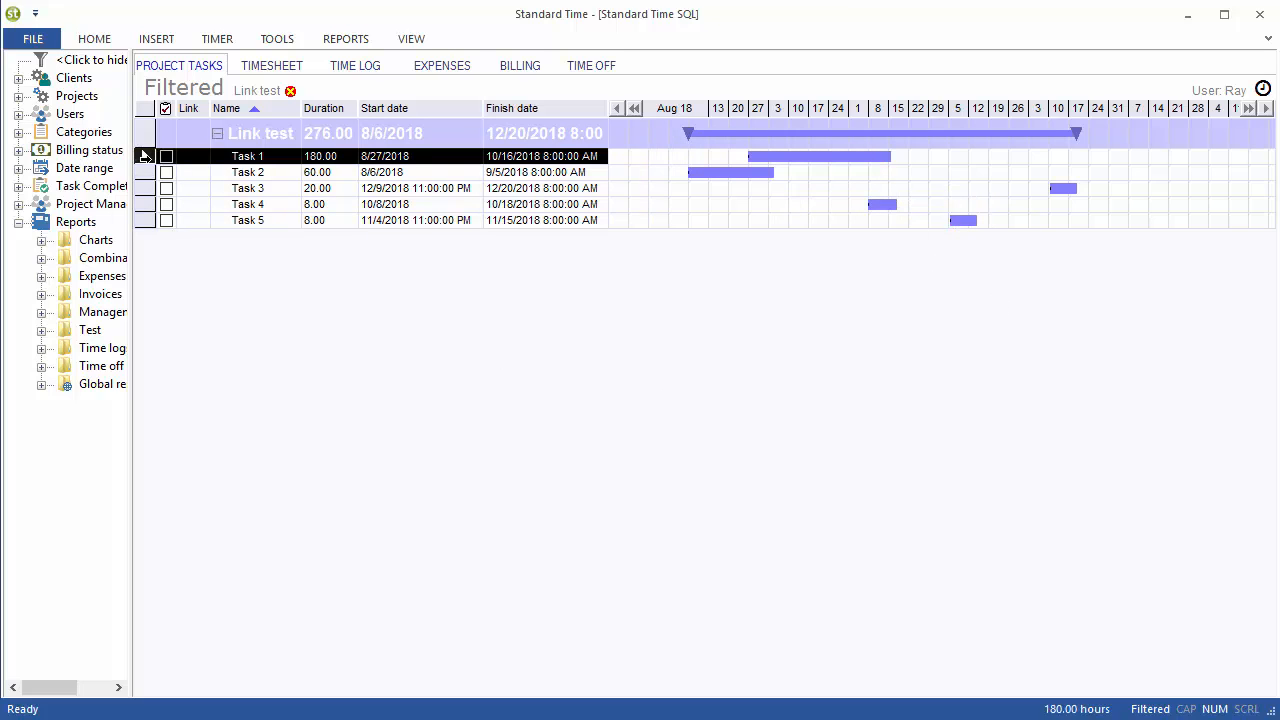
# Link Task 1 through Task 5 in sequence again.
pyautogui.moveTo(143, 156); pyautogui.dragTo(143, 211)
pyautogui.rightClick(143, 206)
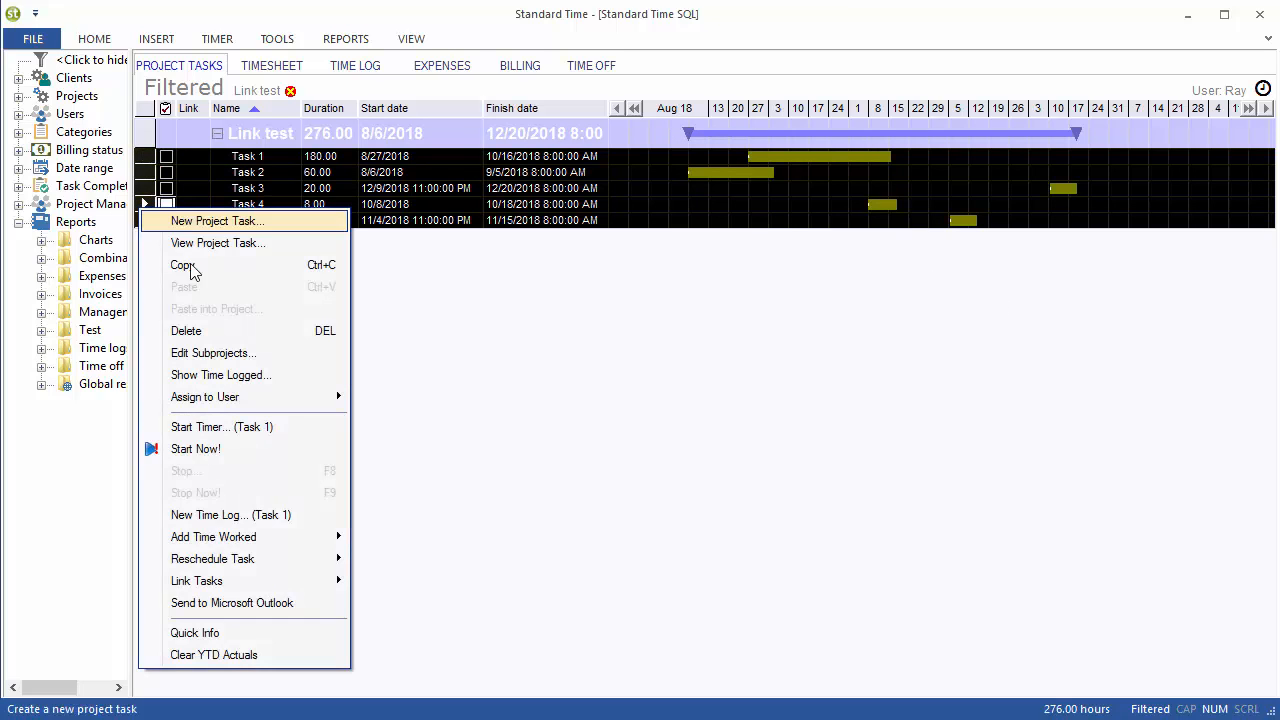
pyautogui.moveTo(305, 580)
pyautogui.click(398, 582)
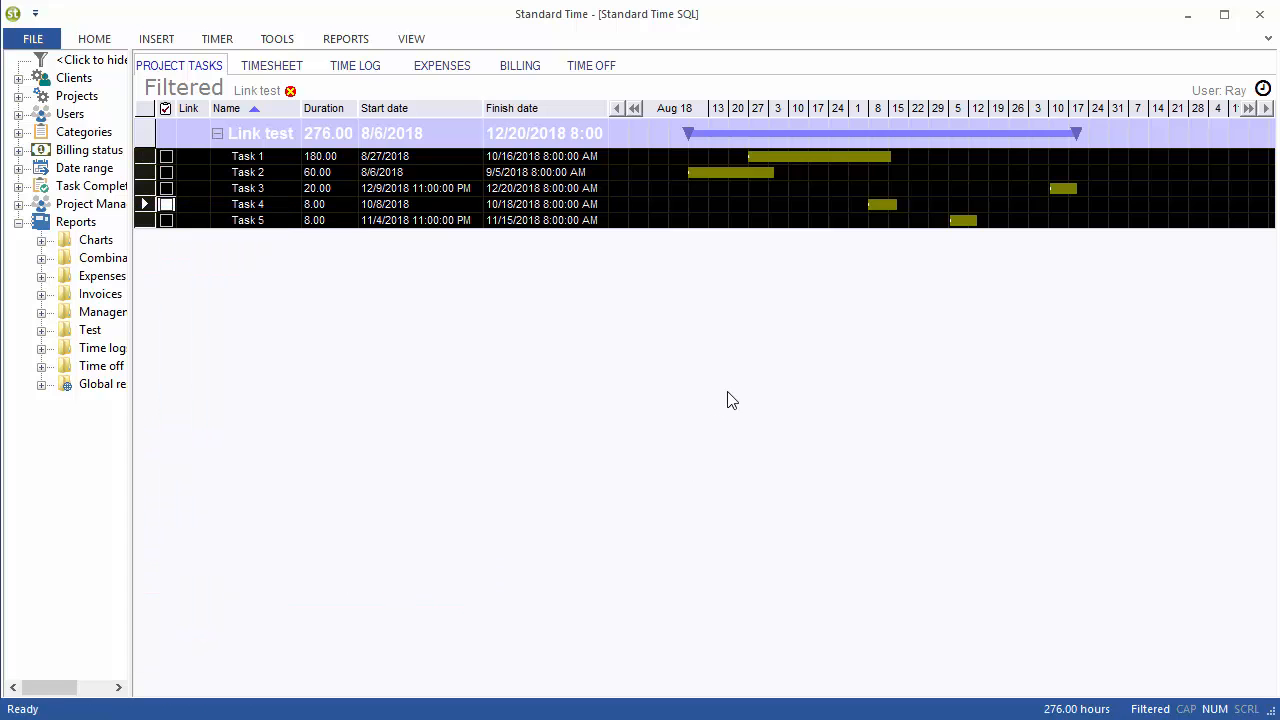
# Move the linked Task 1 bar to another date on the Gantt chart and return it to 8/27/2018.
pyautogui.moveTo(807, 157); pyautogui.dragTo(780, 326)
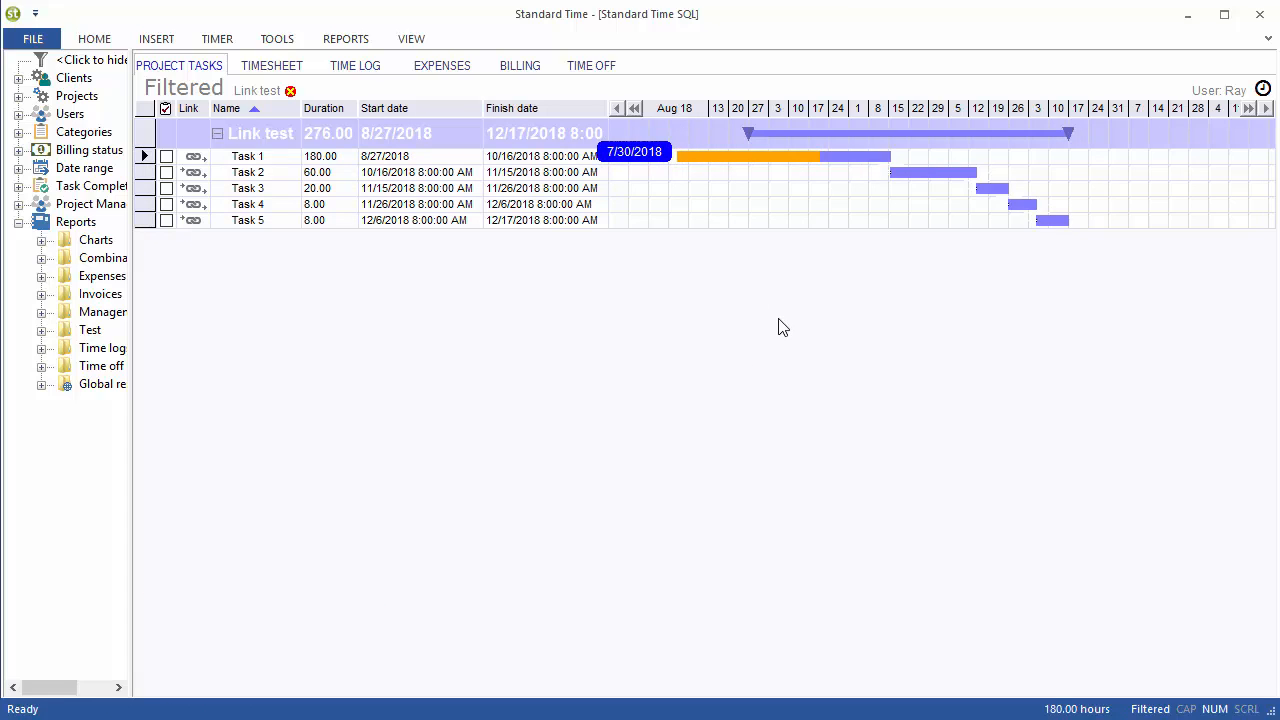
pyautogui.moveTo(757, 166); pyautogui.dragTo(826, 227)
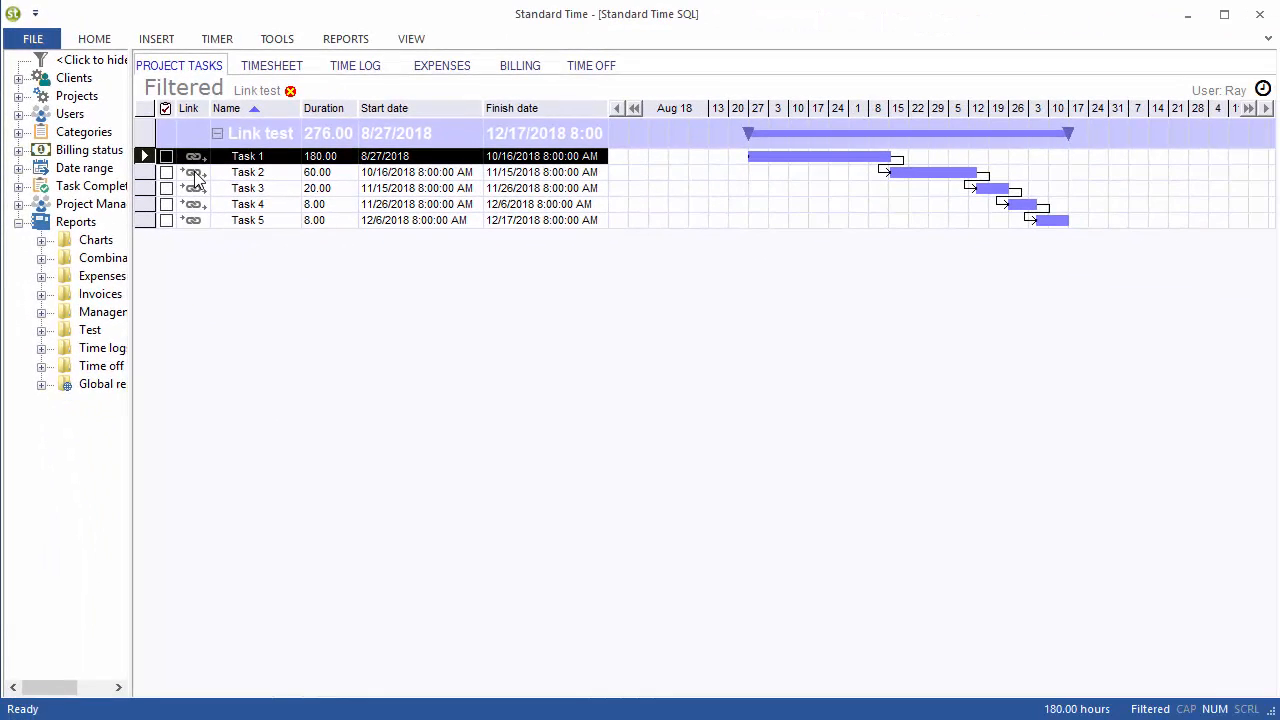
# Add Task 5 as a second outbound task that Task 2 links to.
pyautogui.click(195, 173)
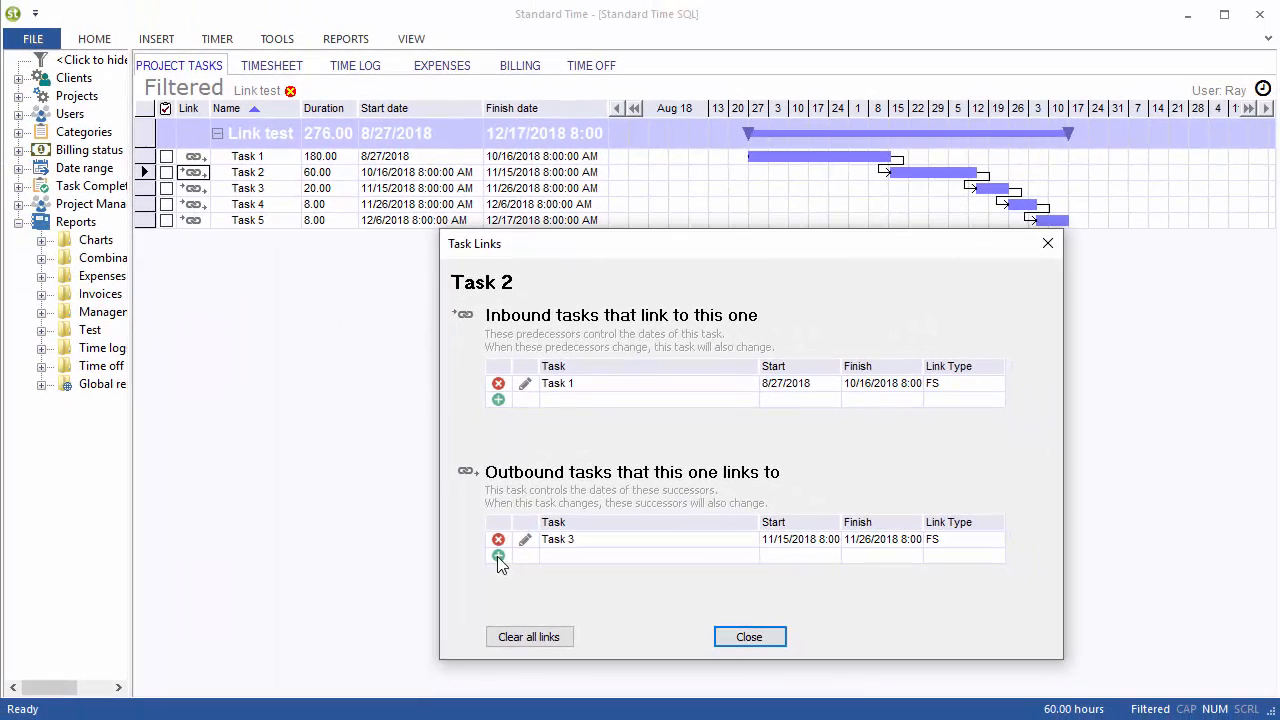
pyautogui.click(270, 559)
pyautogui.moveTo(724, 540); pyautogui.dragTo(726, 600)
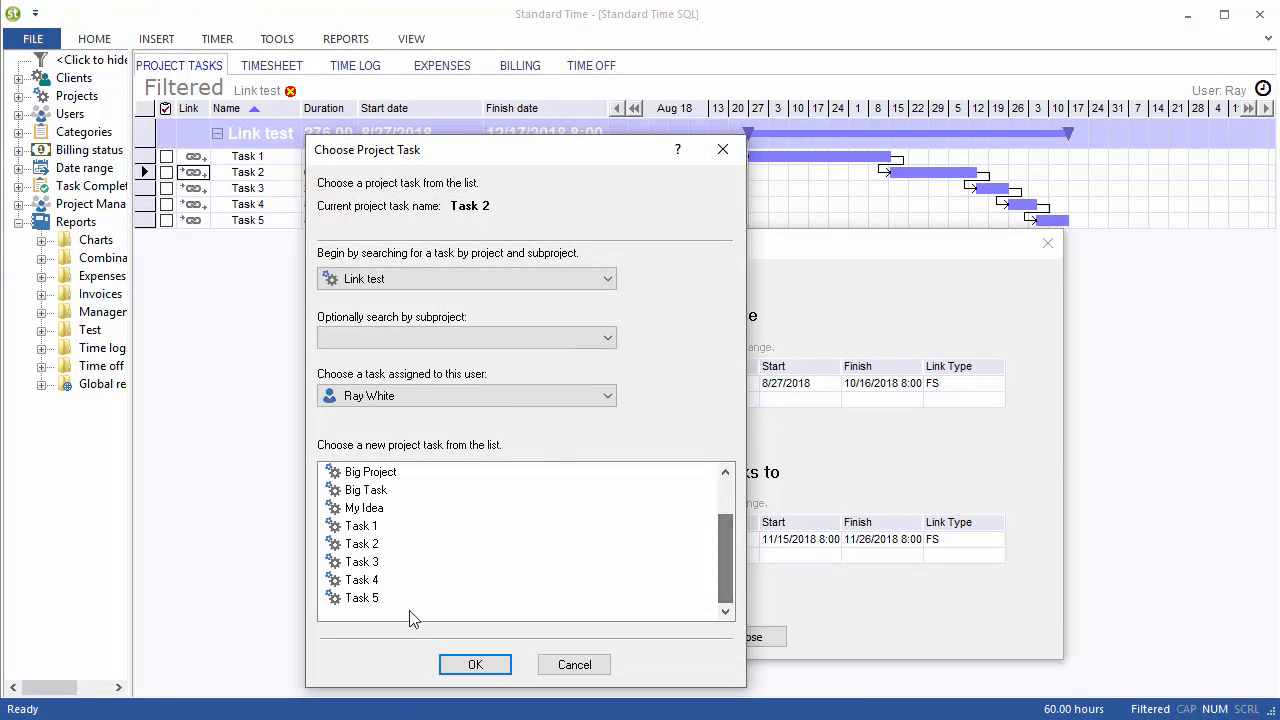
pyautogui.click(372, 598)
pyautogui.click(475, 665)
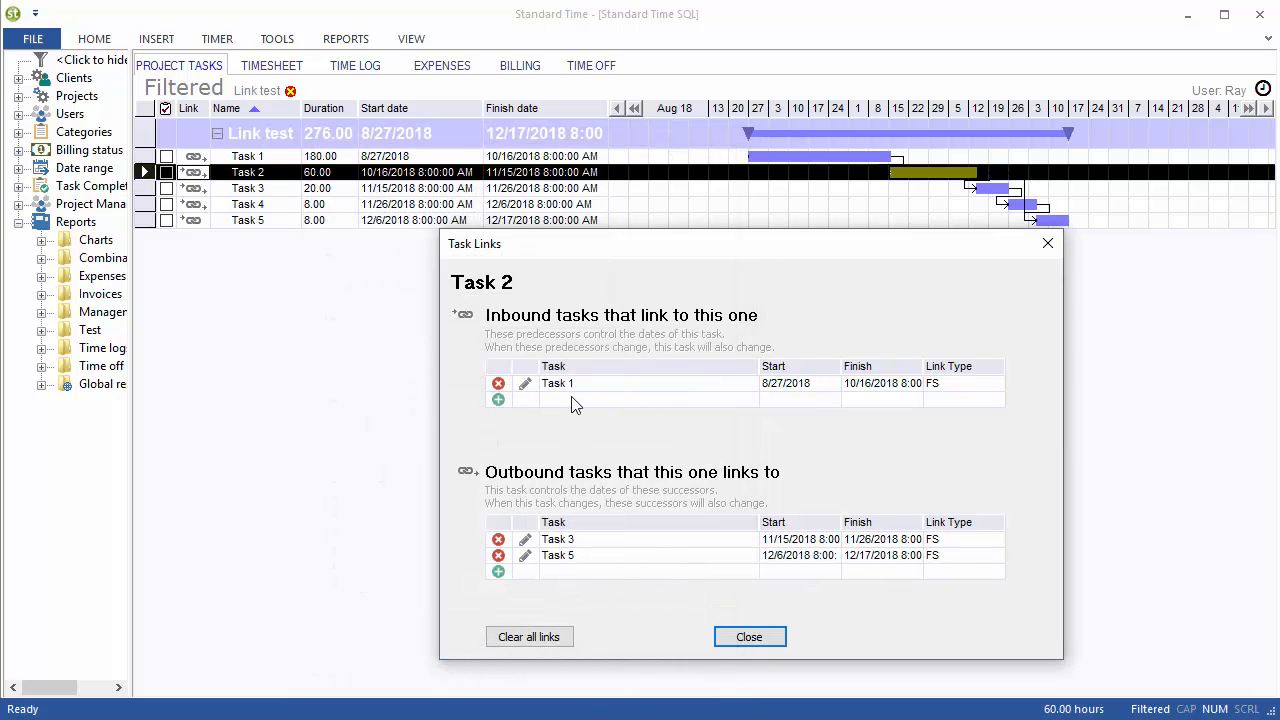
pyautogui.click(760, 638)
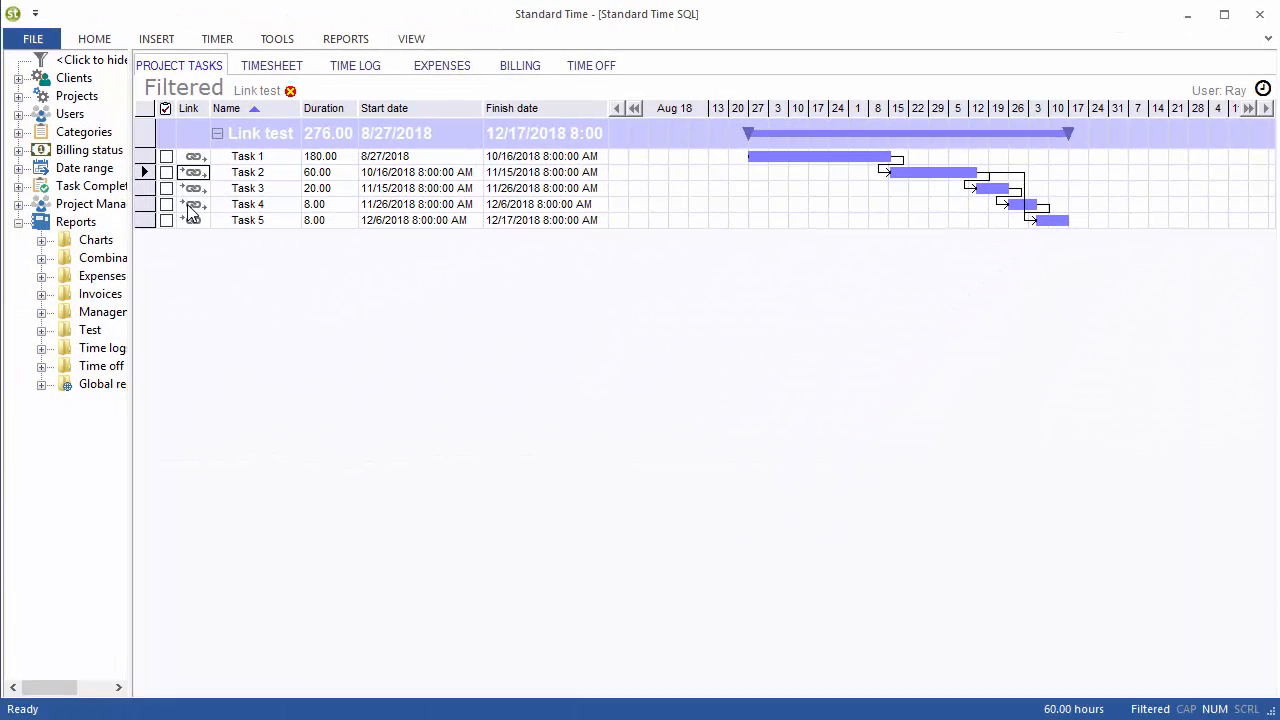
# Clear all links of Task 4 and move its bar on the Gantt chart to start on 12/23/2018.
pyautogui.click(193, 205)
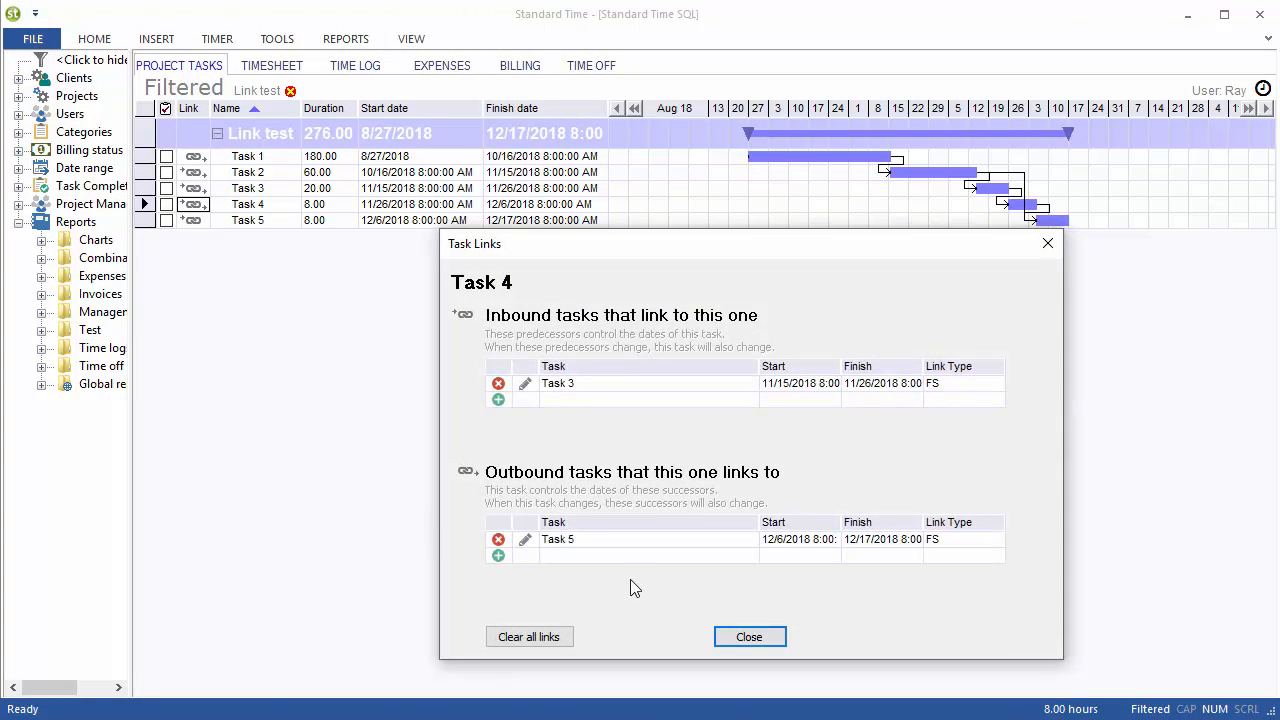
pyautogui.click(555, 640)
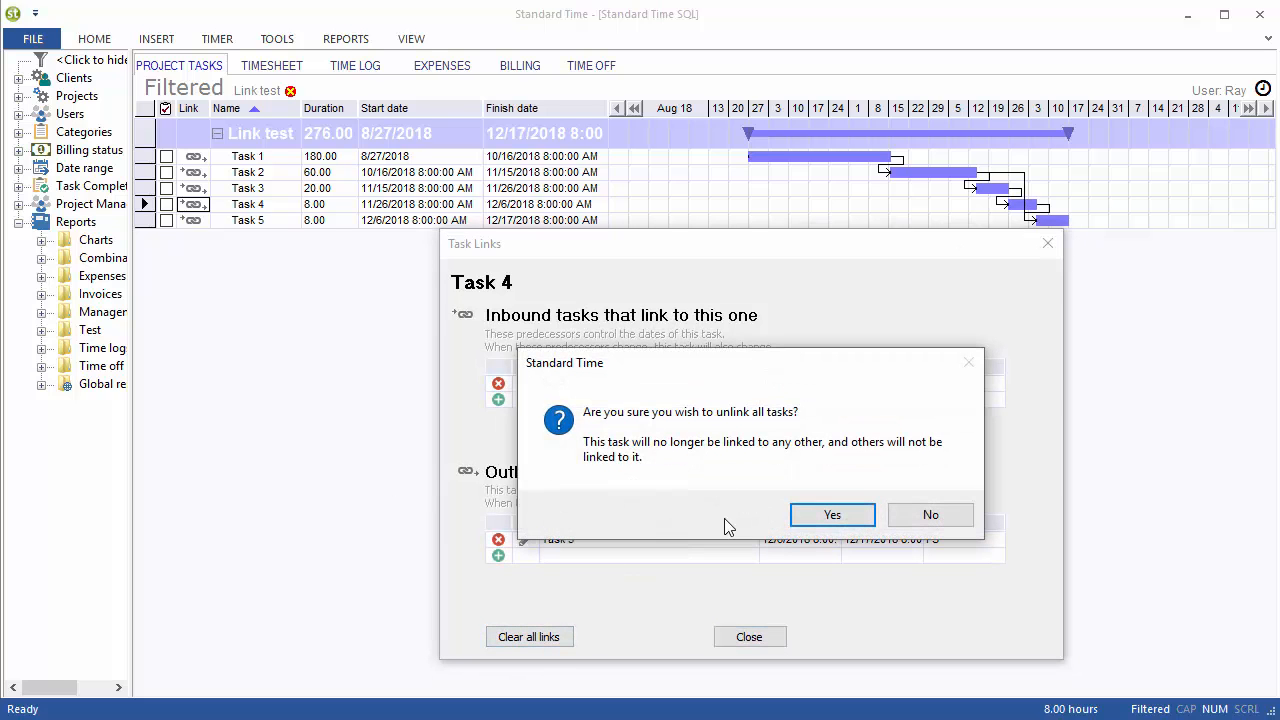
pyautogui.click(830, 514)
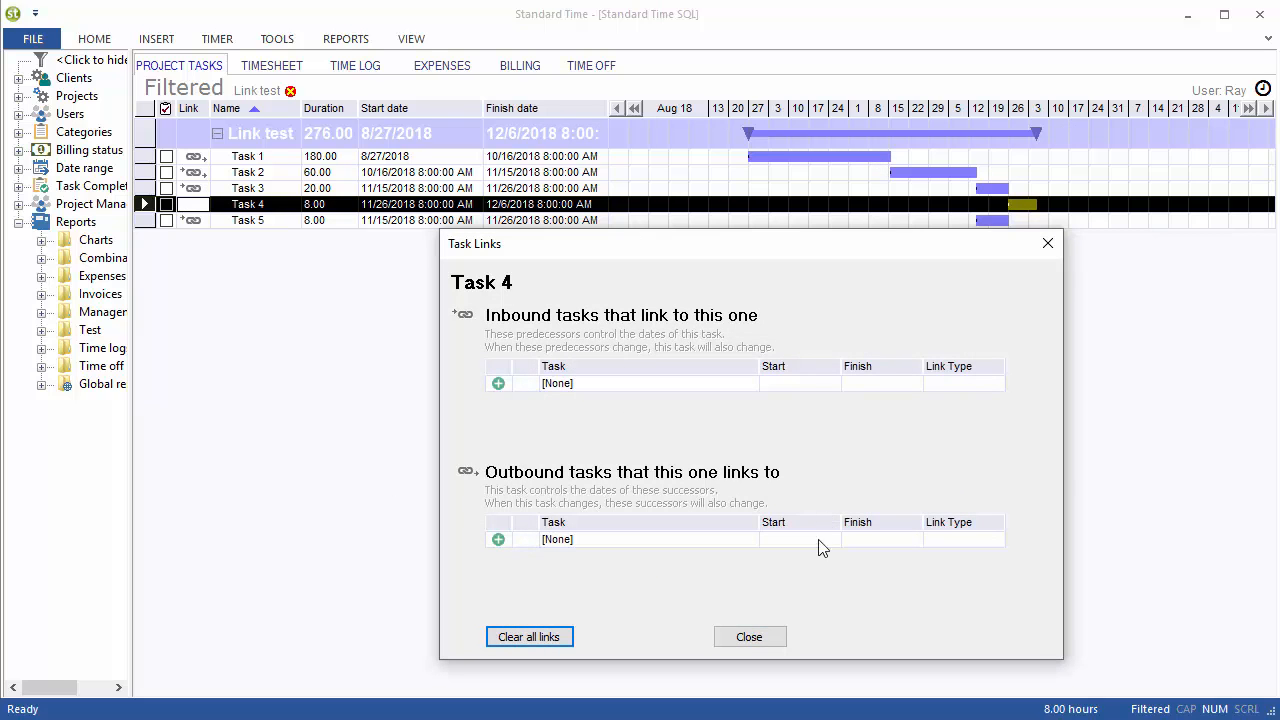
pyautogui.click(757, 634)
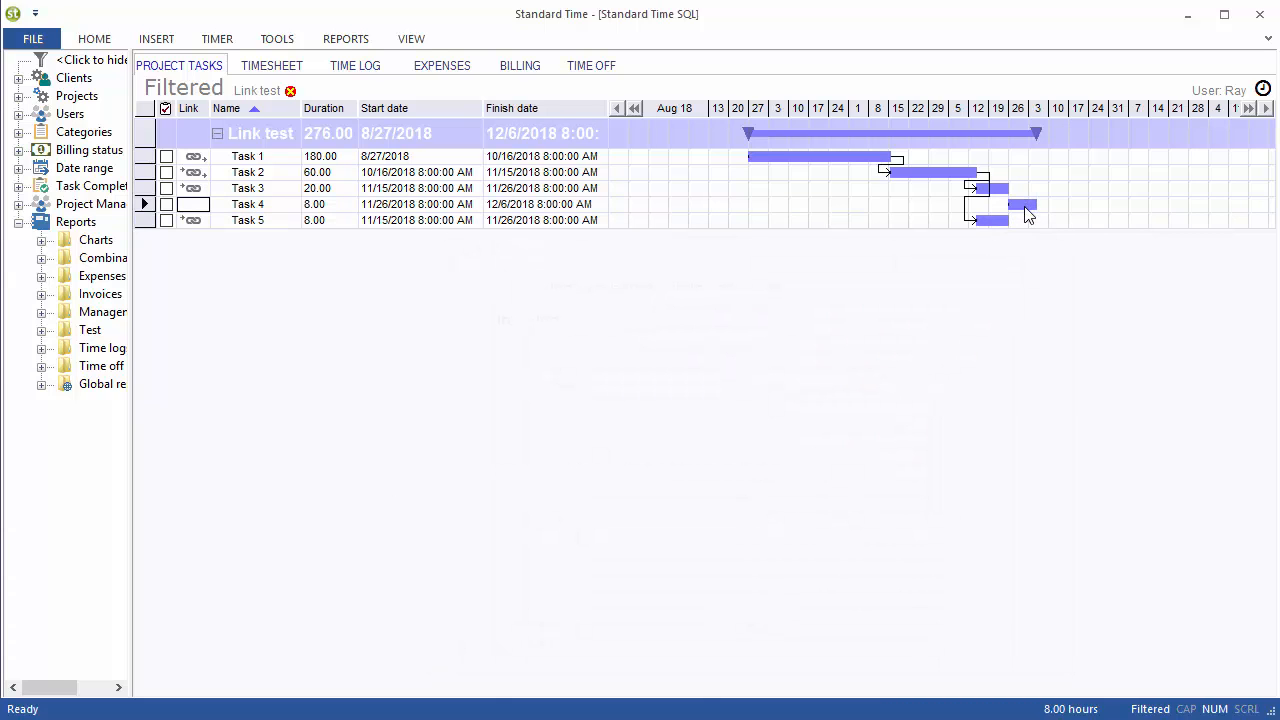
pyautogui.moveTo(1030, 206); pyautogui.dragTo(1103, 212)
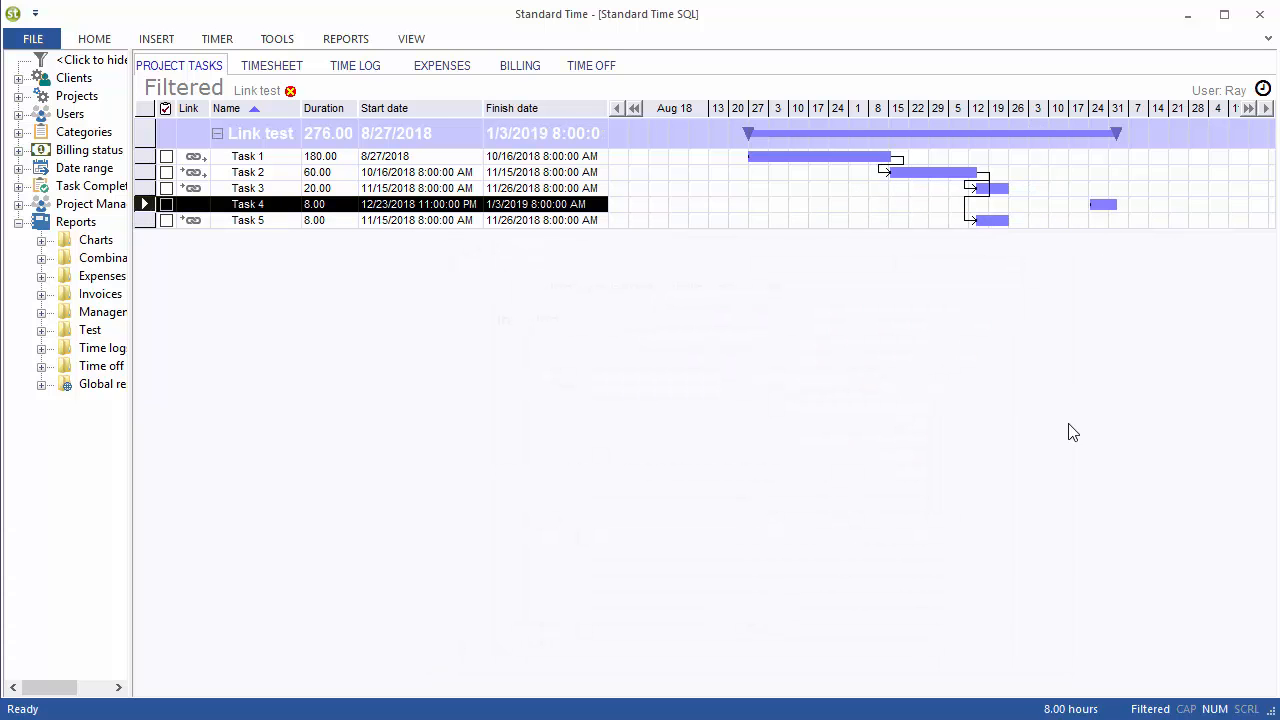
# Set a lag of 20 calendar days on Task 2's inbound link from Task 1.
pyautogui.click(193, 172)
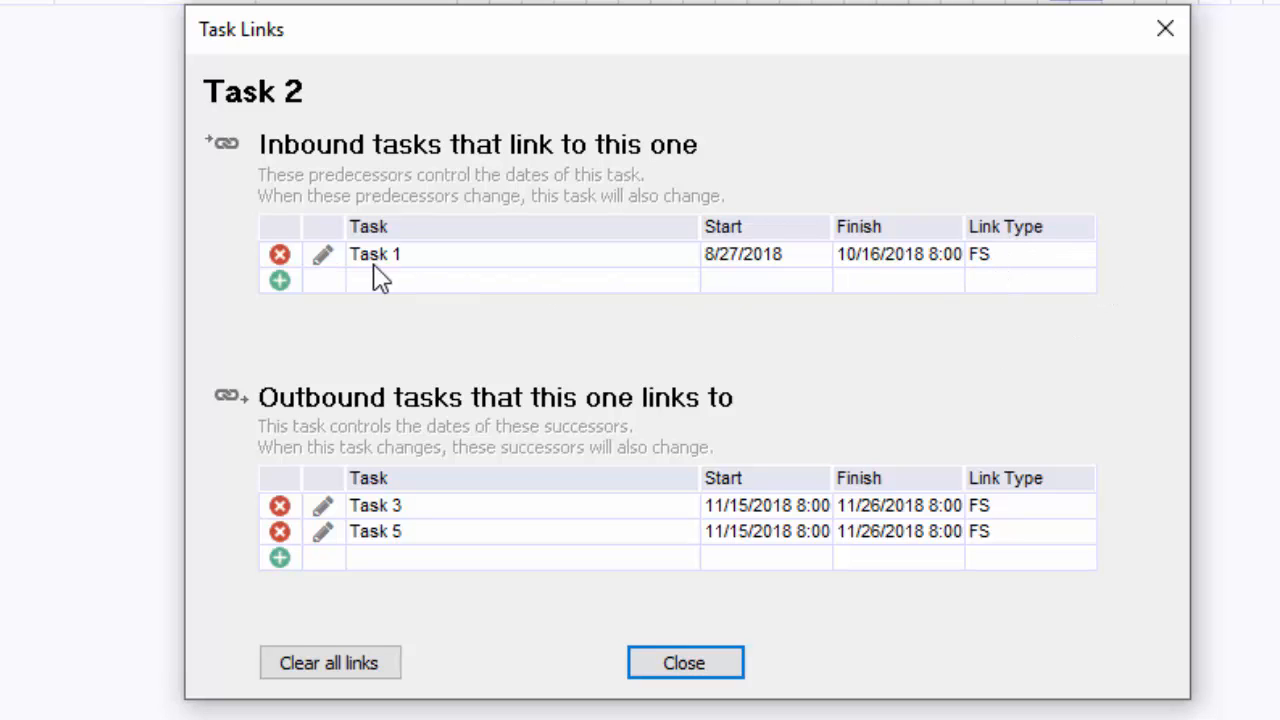
pyautogui.click(321, 256)
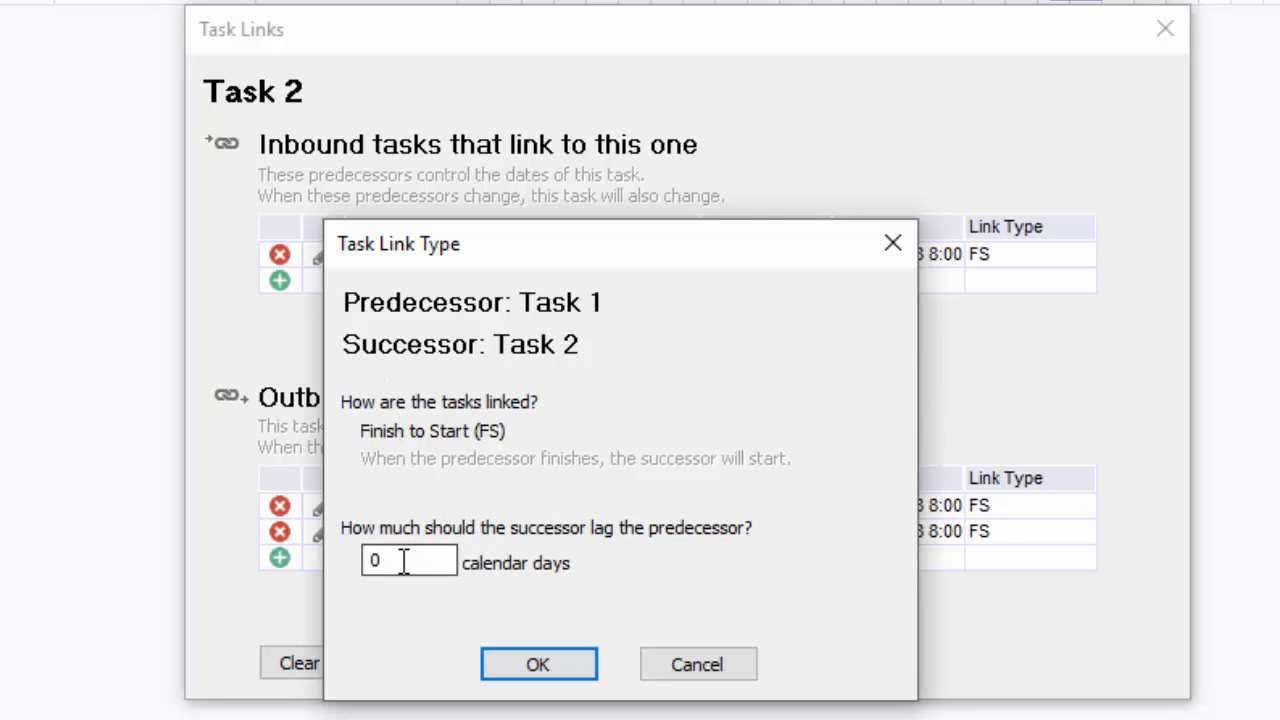
pyautogui.moveTo(406, 560); pyautogui.dragTo(346, 560)
pyautogui.write('20')
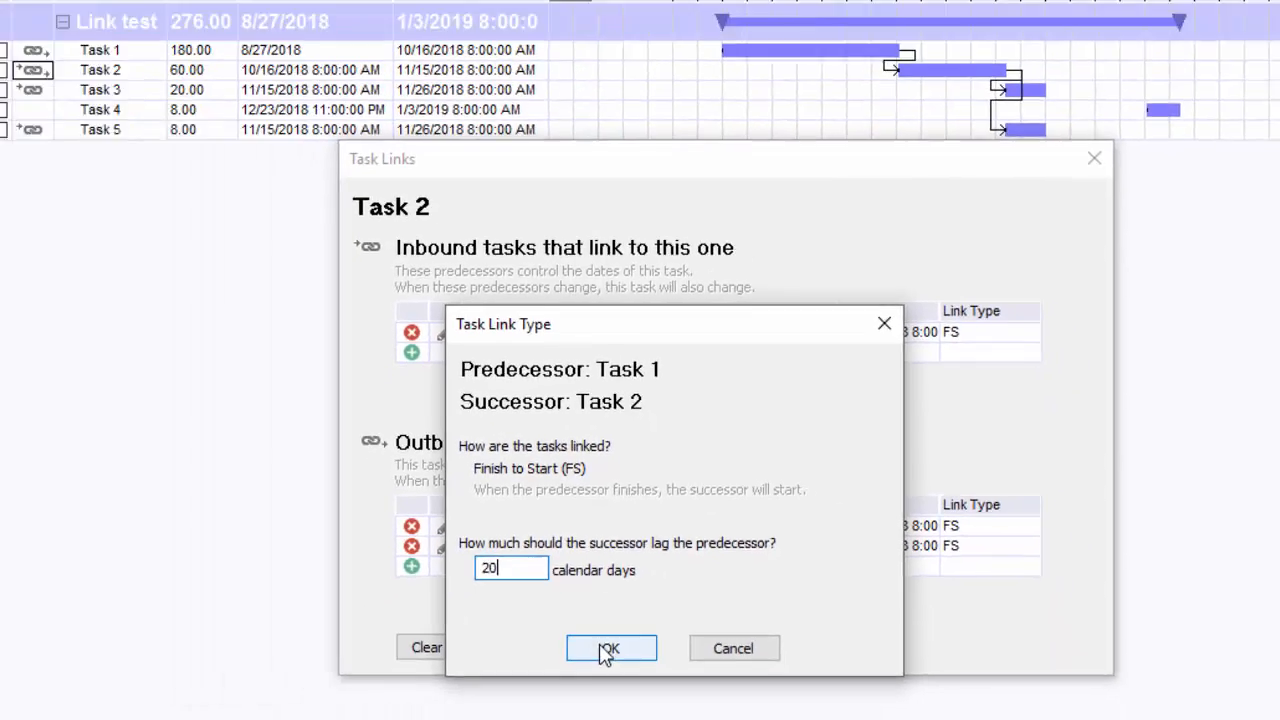
pyautogui.click(536, 664)
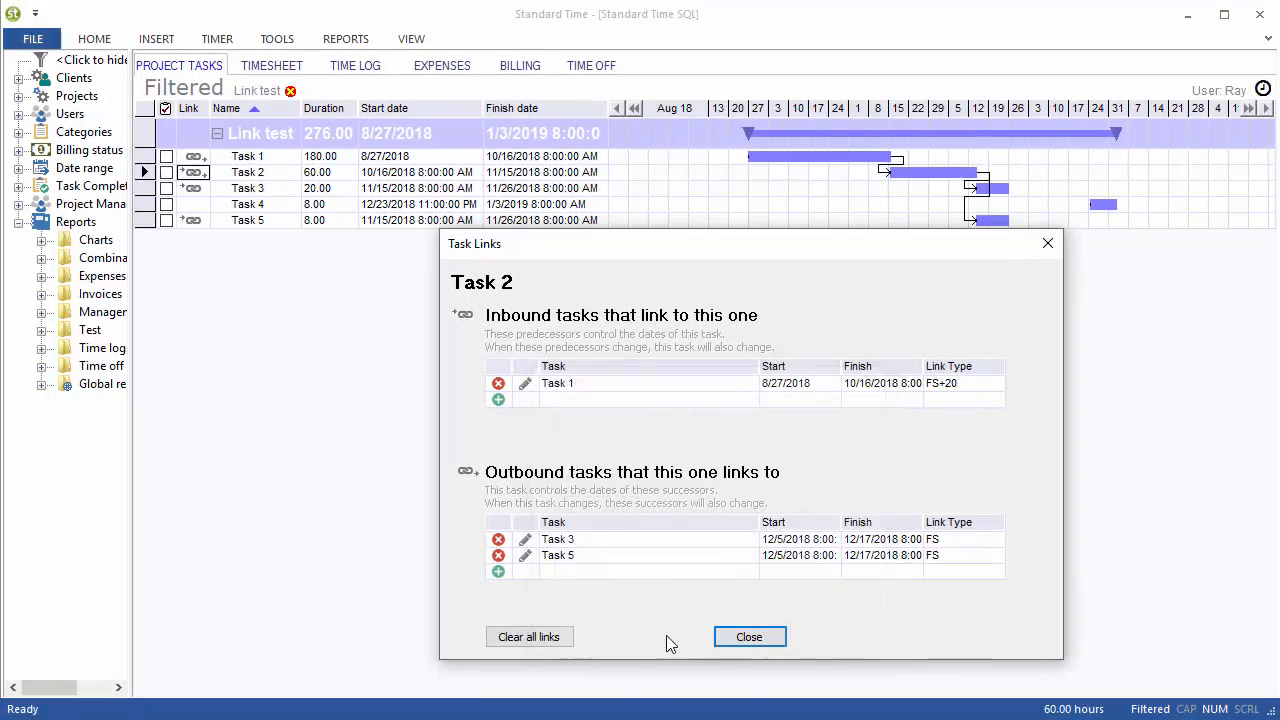
pyautogui.click(749, 638)
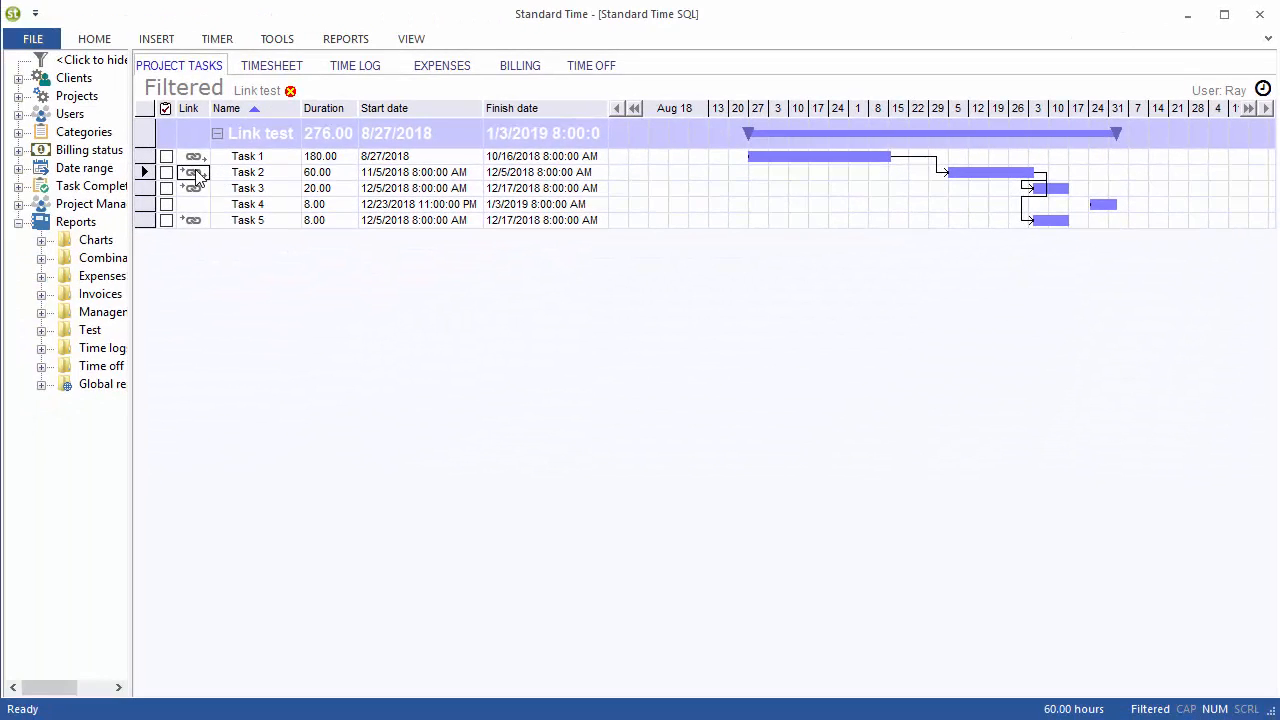
# Change the lag on Task 2's inbound link from Task 1 to -20 calendar days.
pyautogui.click(191, 171)
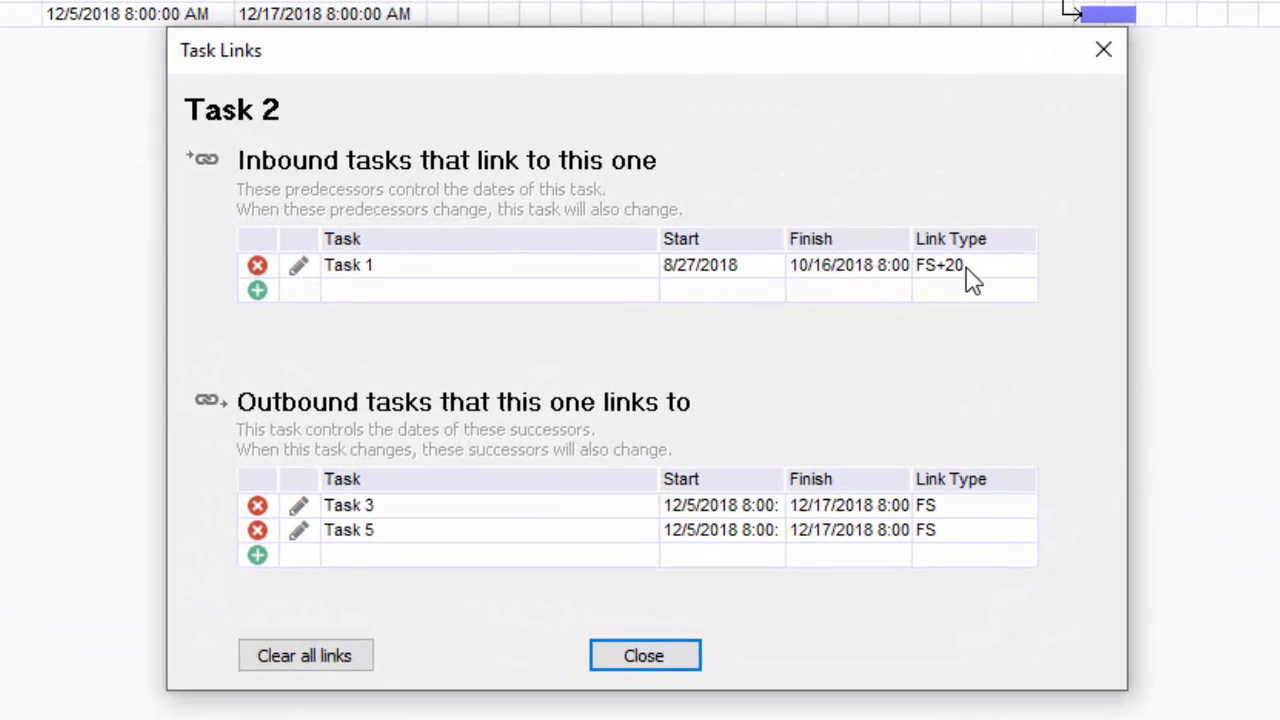
pyautogui.click(298, 268)
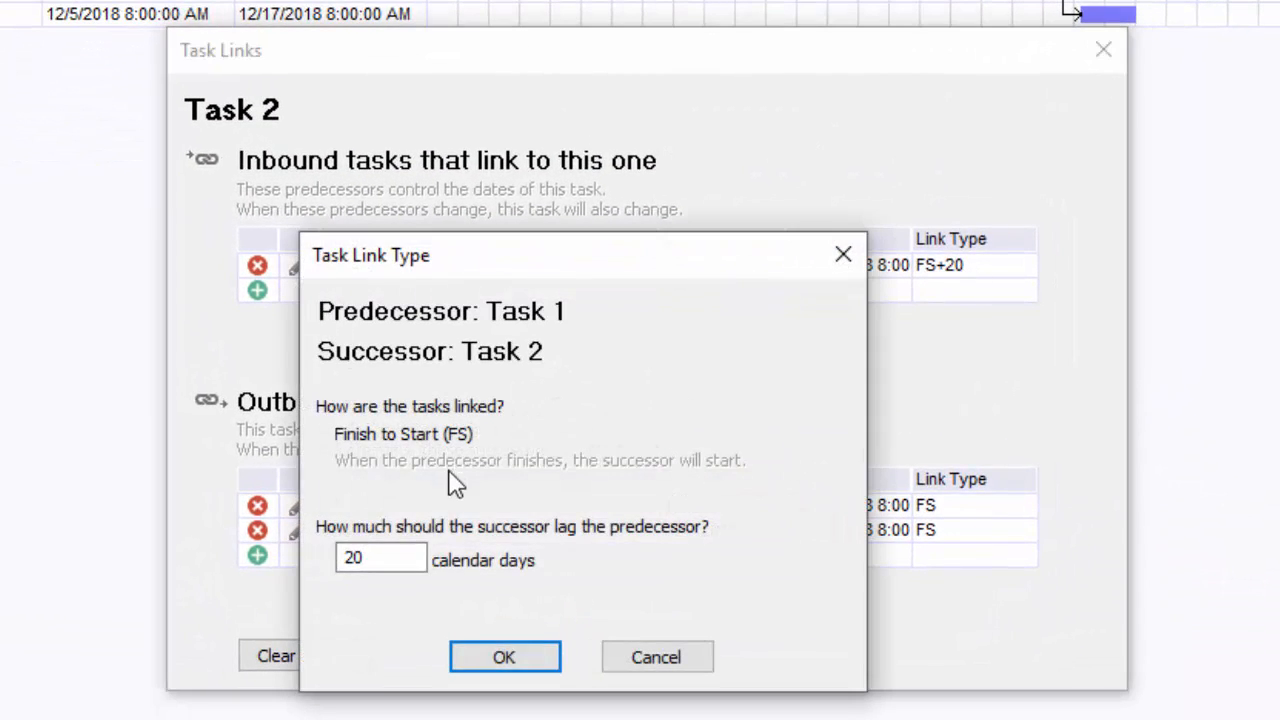
pyautogui.click(365, 559)
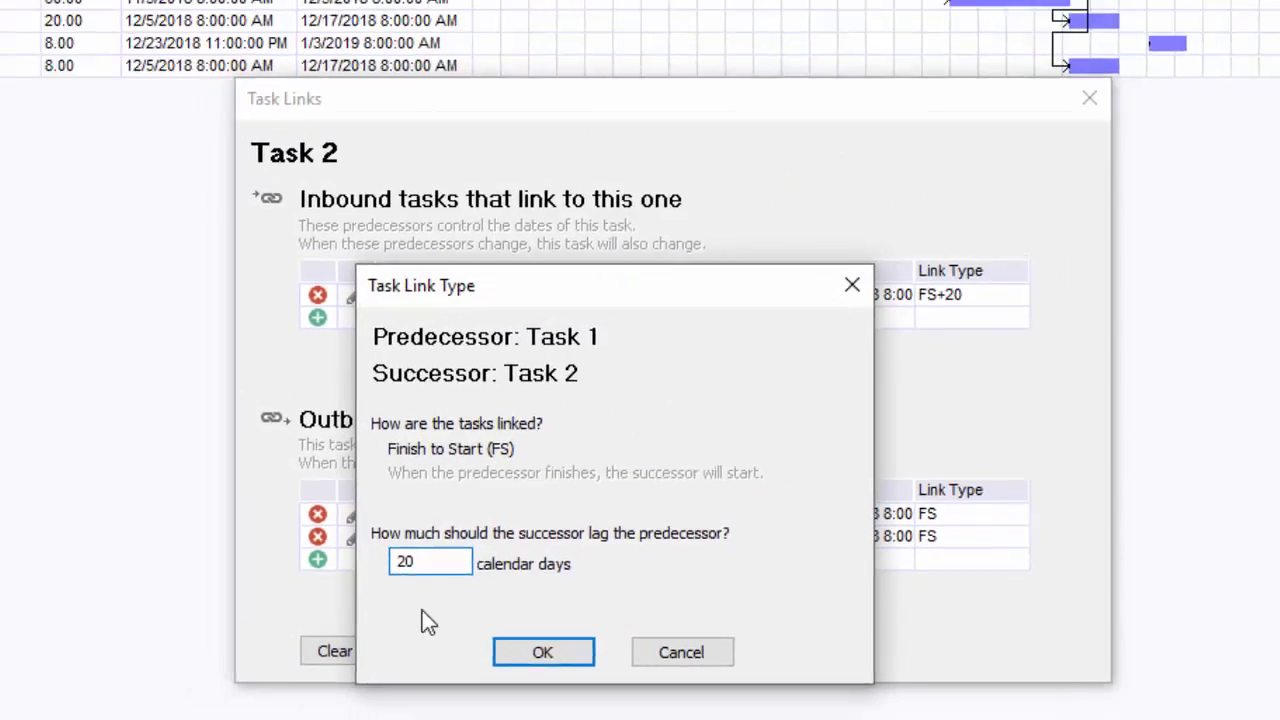
pyautogui.write('-')
pyautogui.click(651, 640)
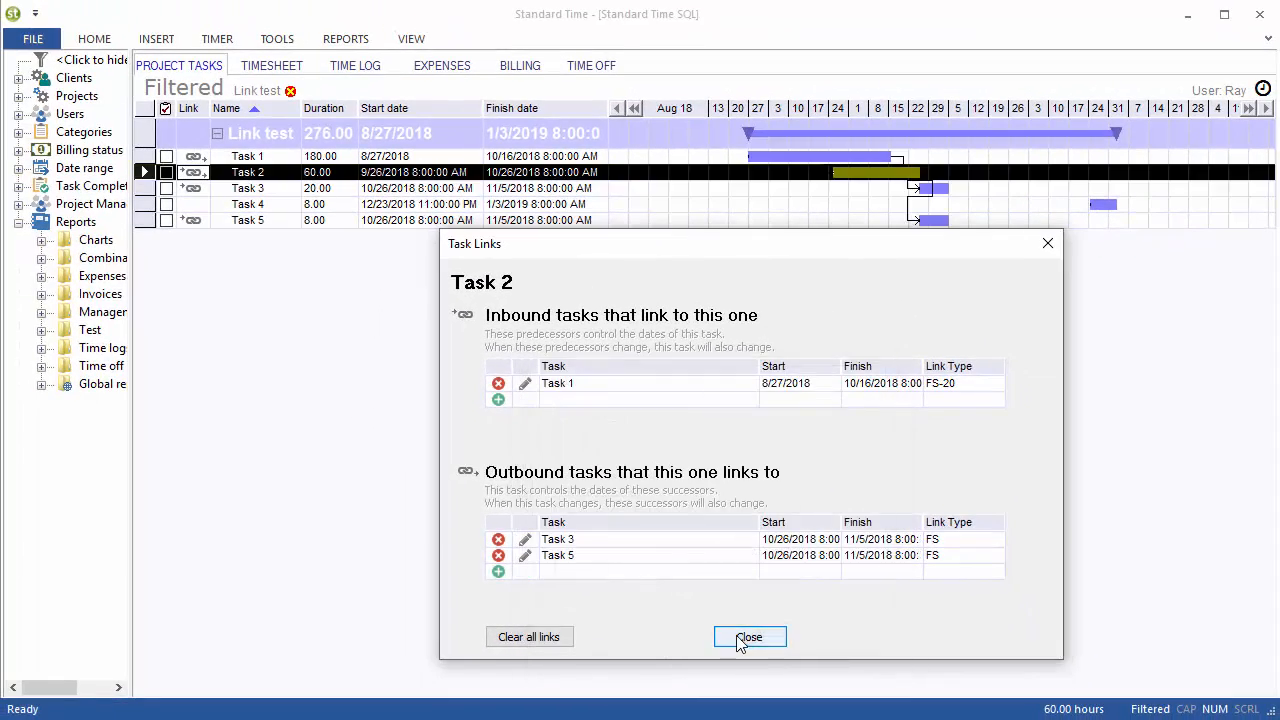
pyautogui.click(746, 634)
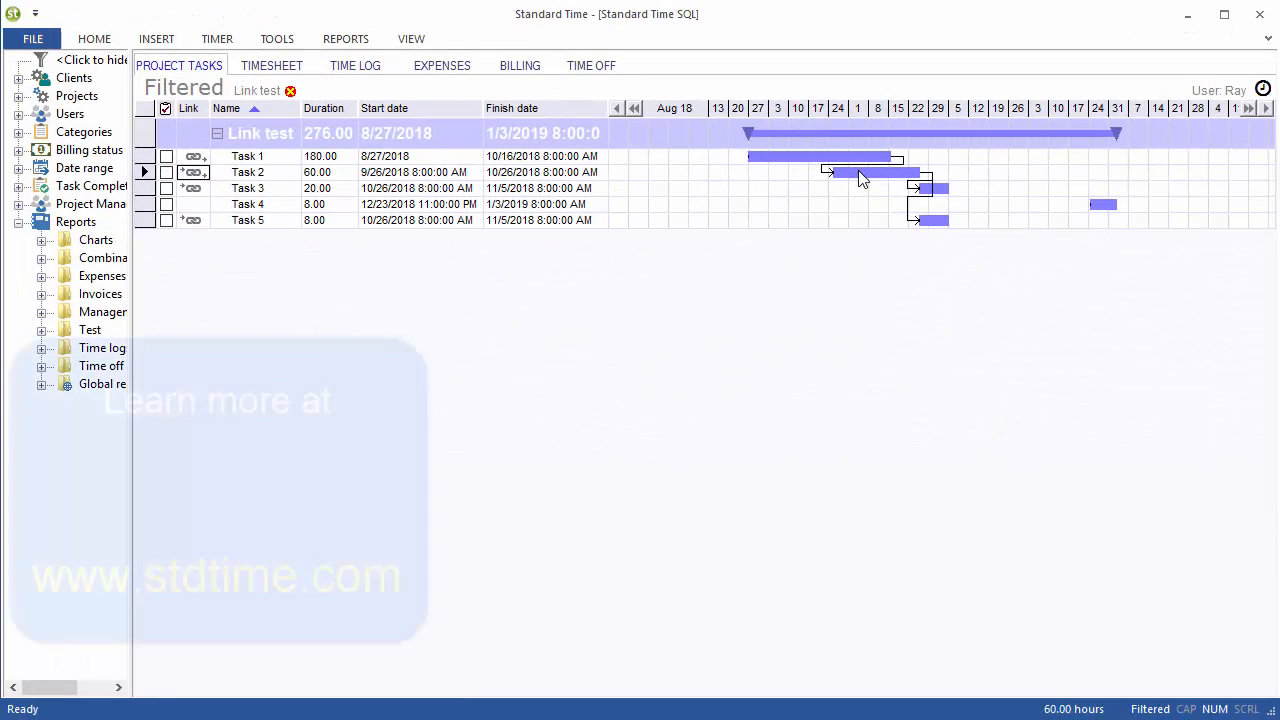
# Reset the lag on Task 2's inbound link from Task 1 to 0 calendar days.
pyautogui.click(193, 173)
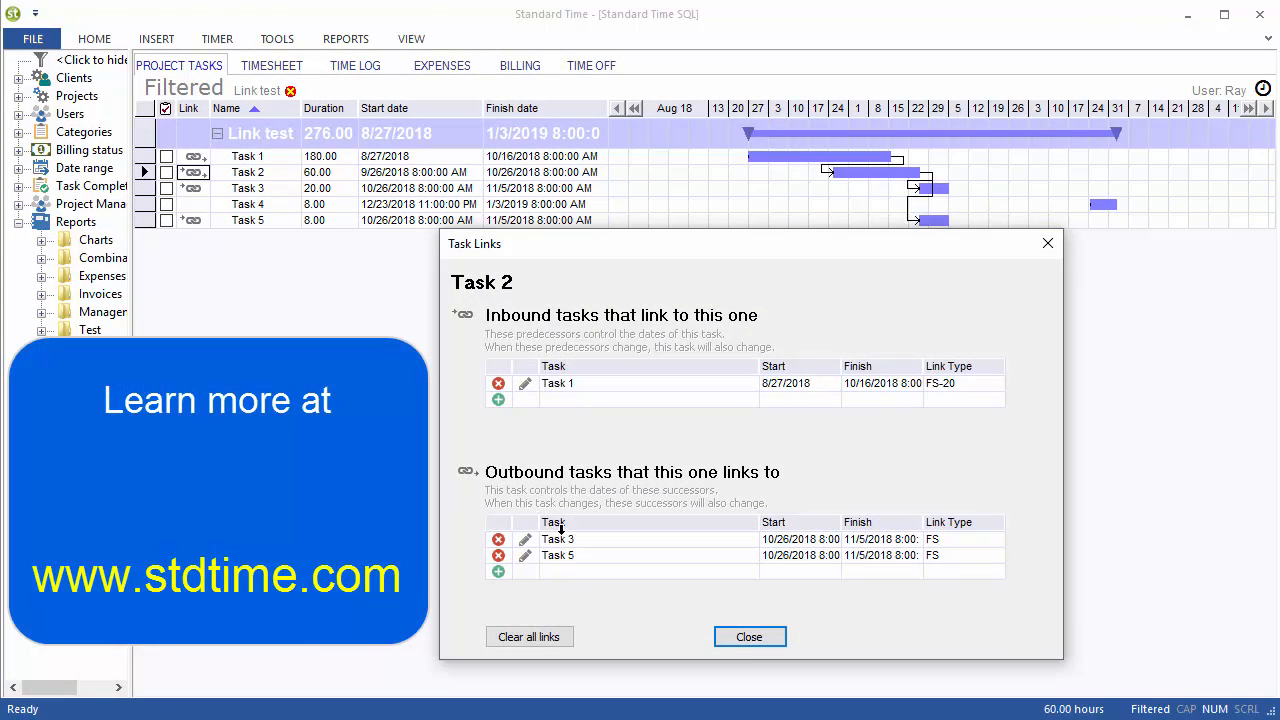
pyautogui.click(525, 385)
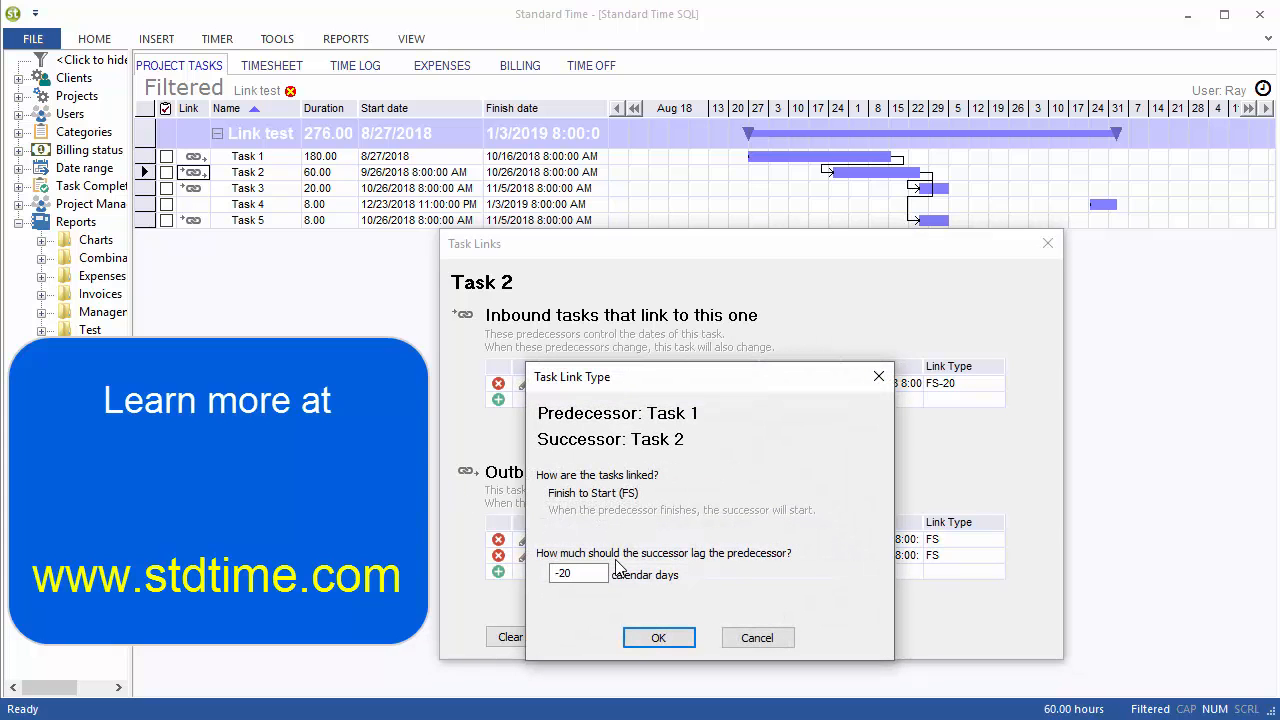
pyautogui.moveTo(606, 574); pyautogui.dragTo(544, 578)
pyautogui.write('0')
pyautogui.click(655, 638)
pyautogui.click(749, 636)
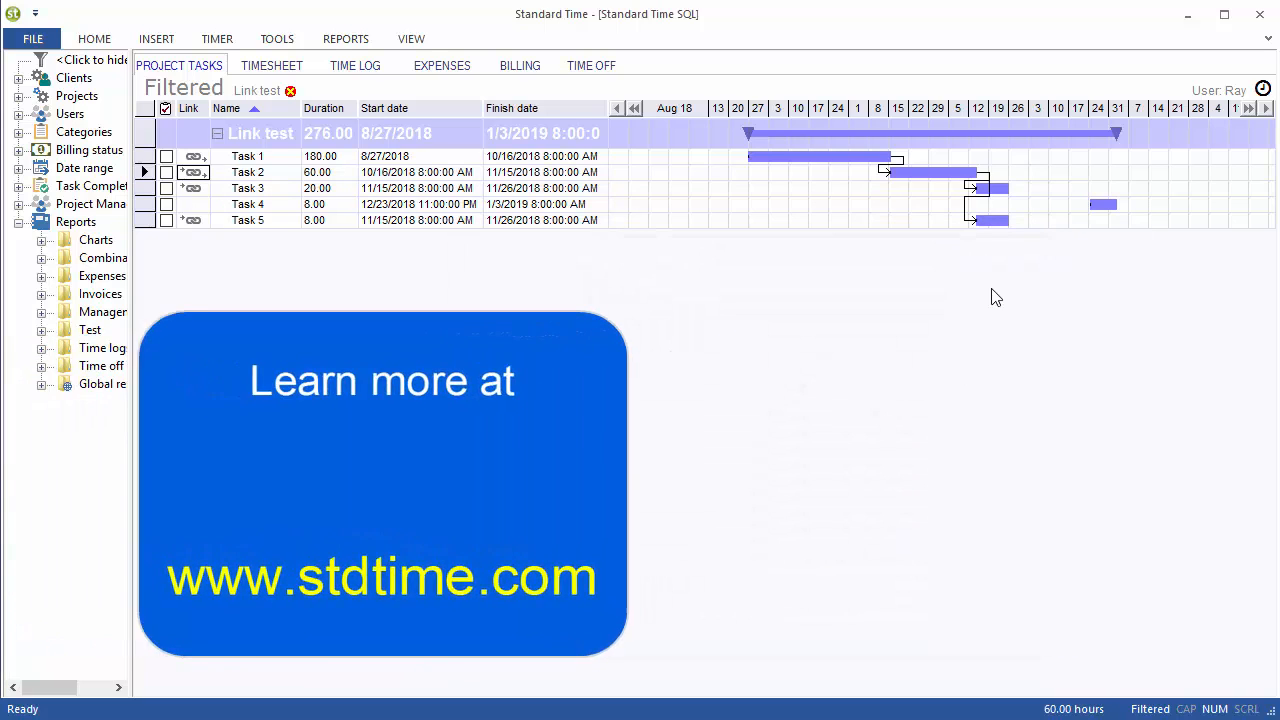